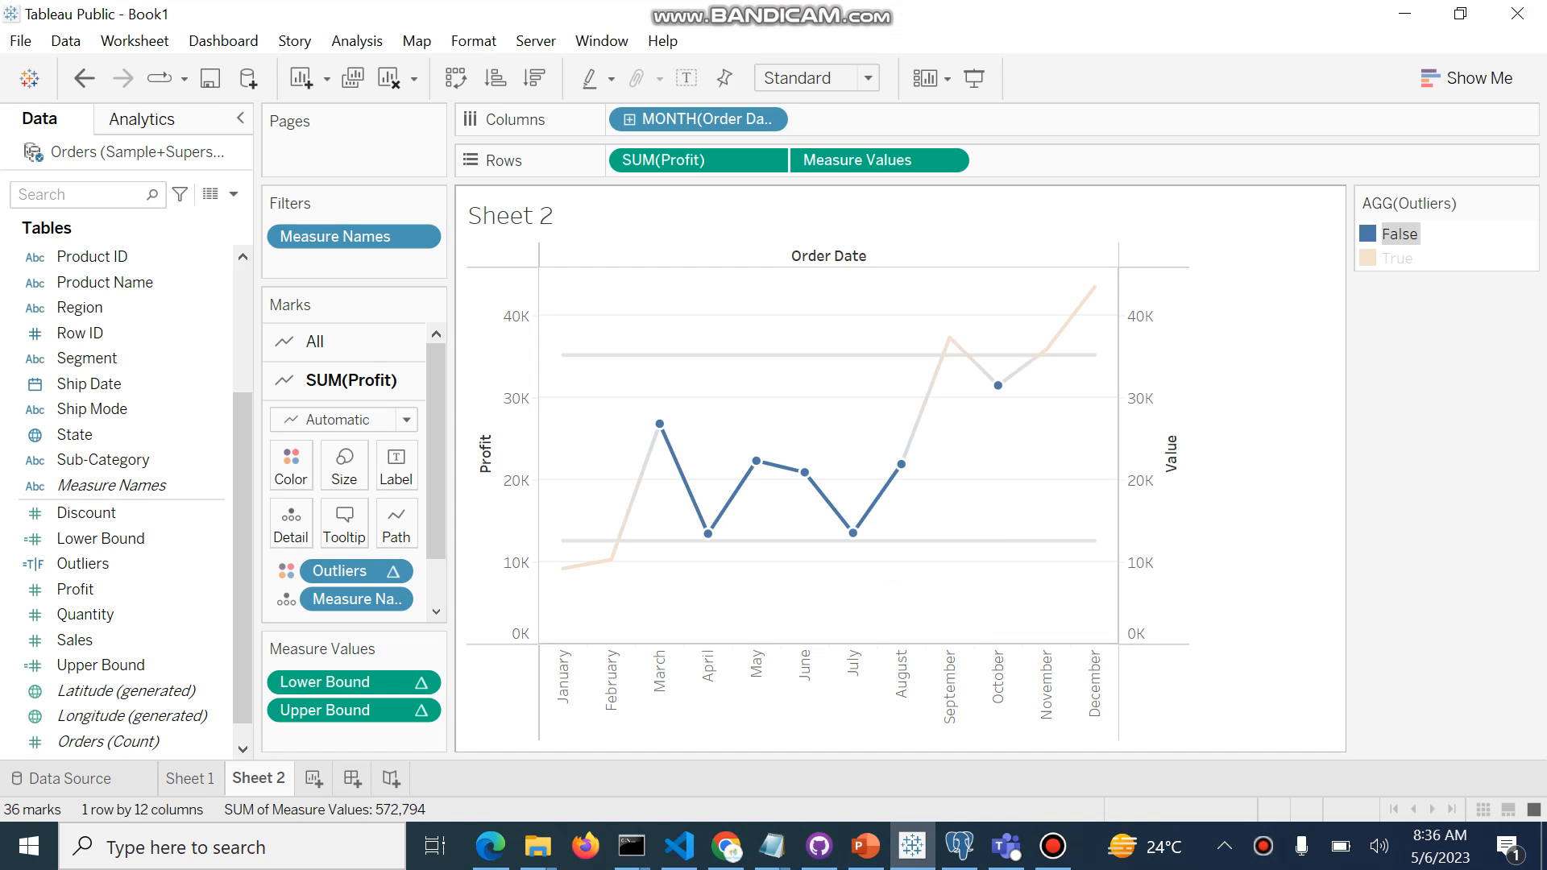
Highlight the True and then the False outlier marks on the profit chart, and clear the highlighting.
mouse_move(949, 541)
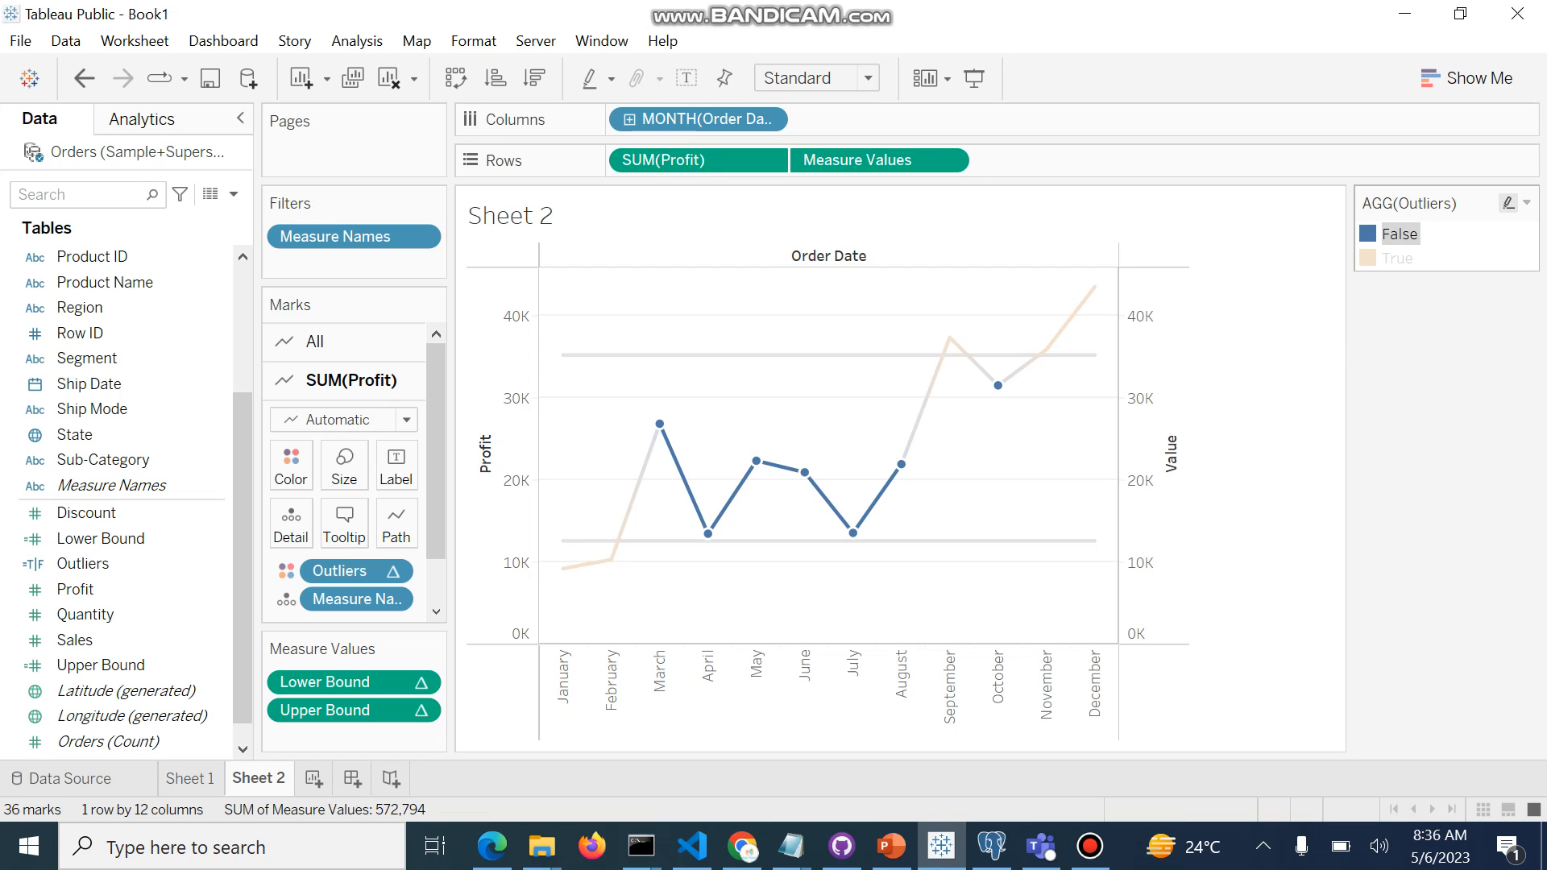
left_click(1397, 258)
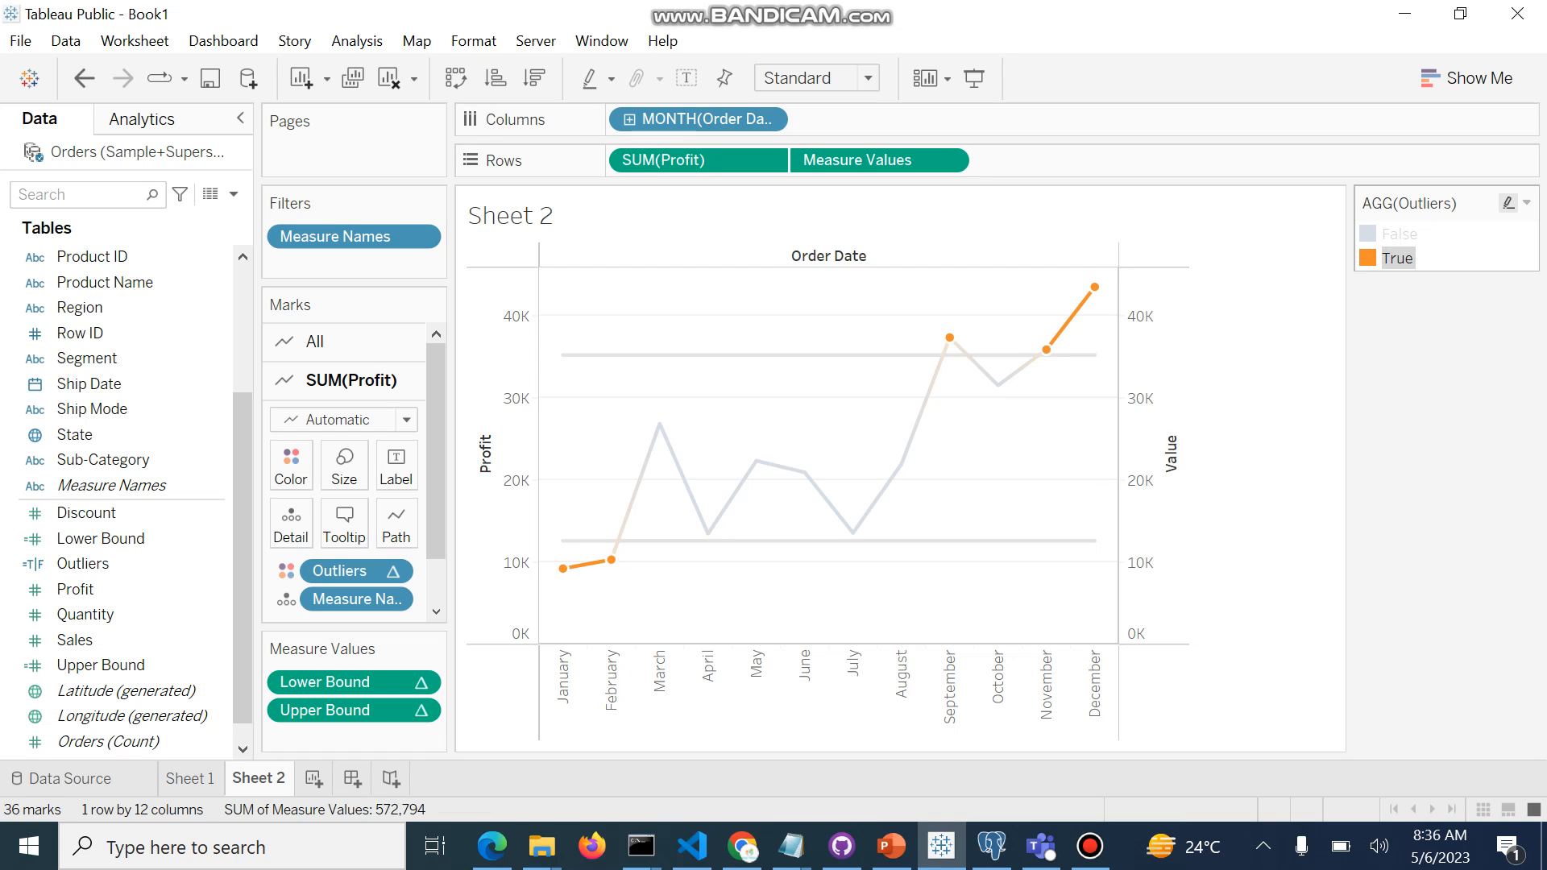
left_click(1400, 234)
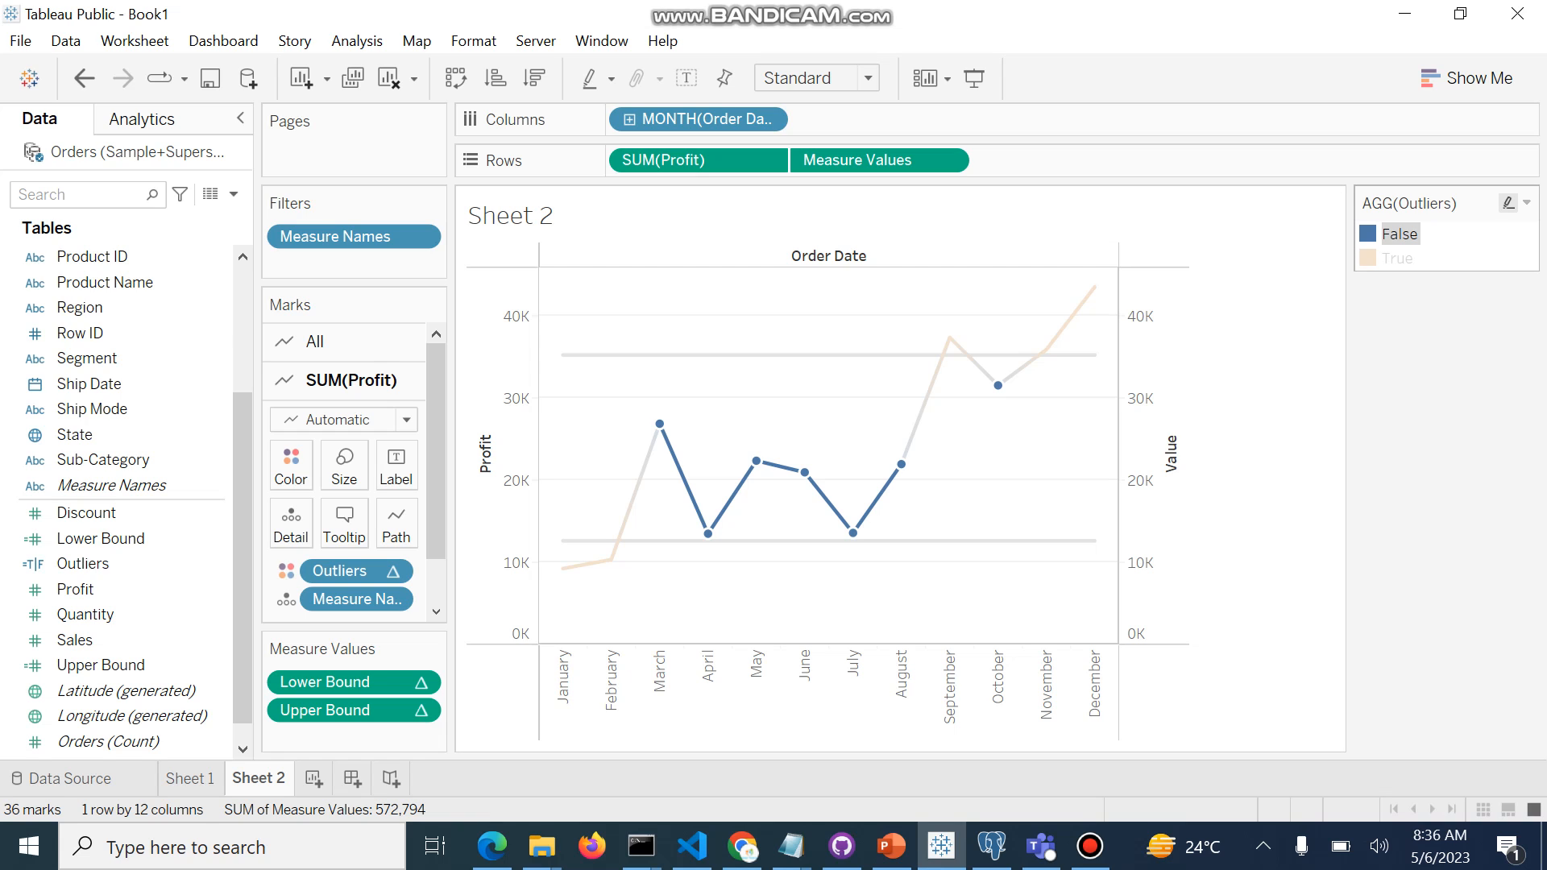
left_click(1526, 202)
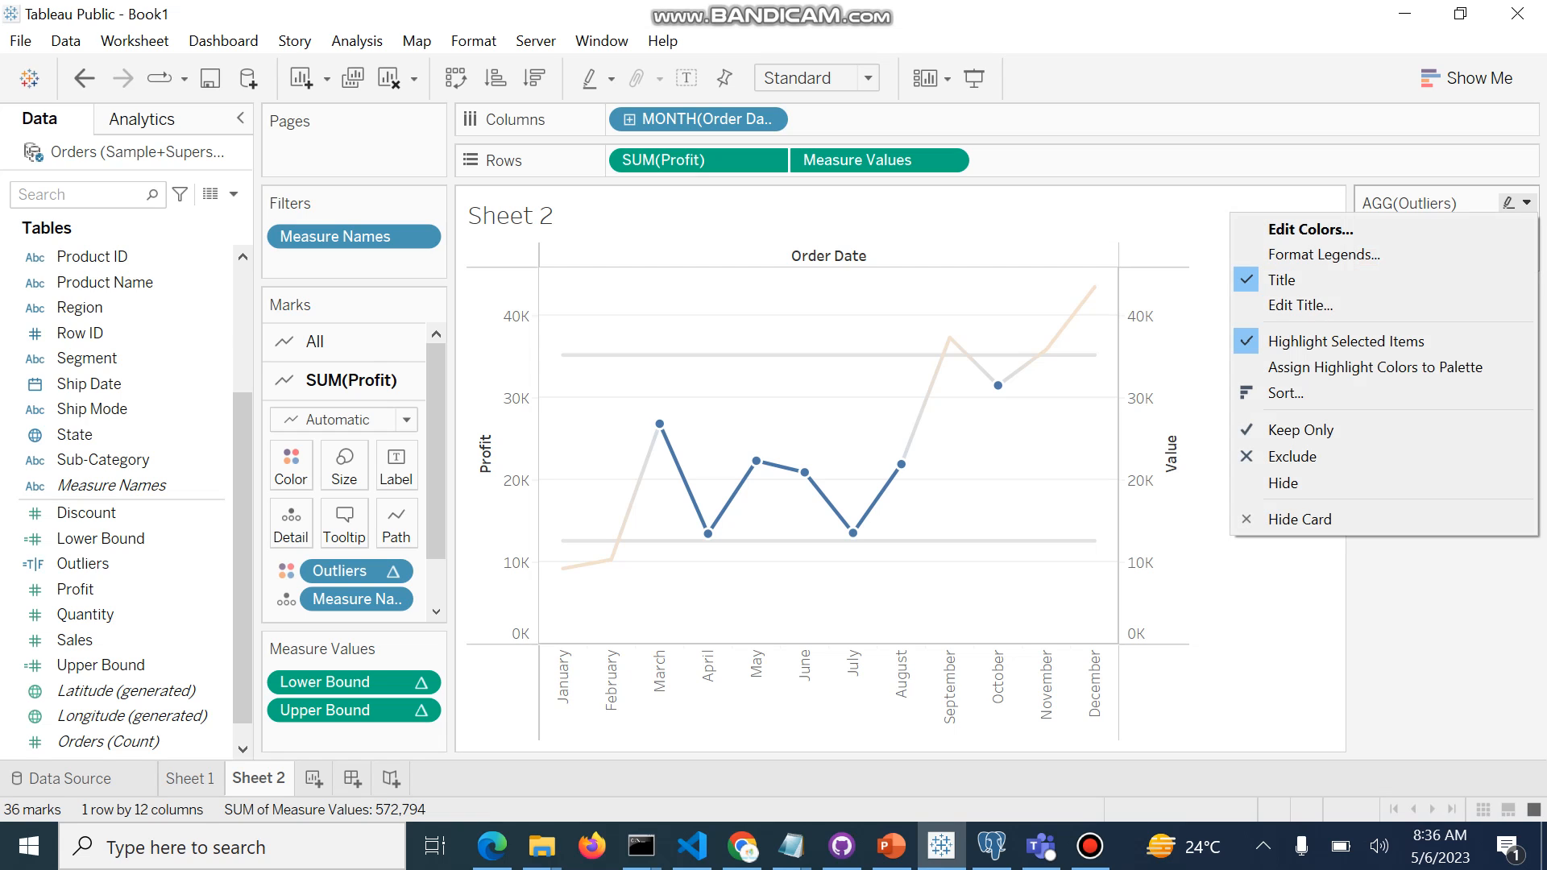
left_click(1281, 600)
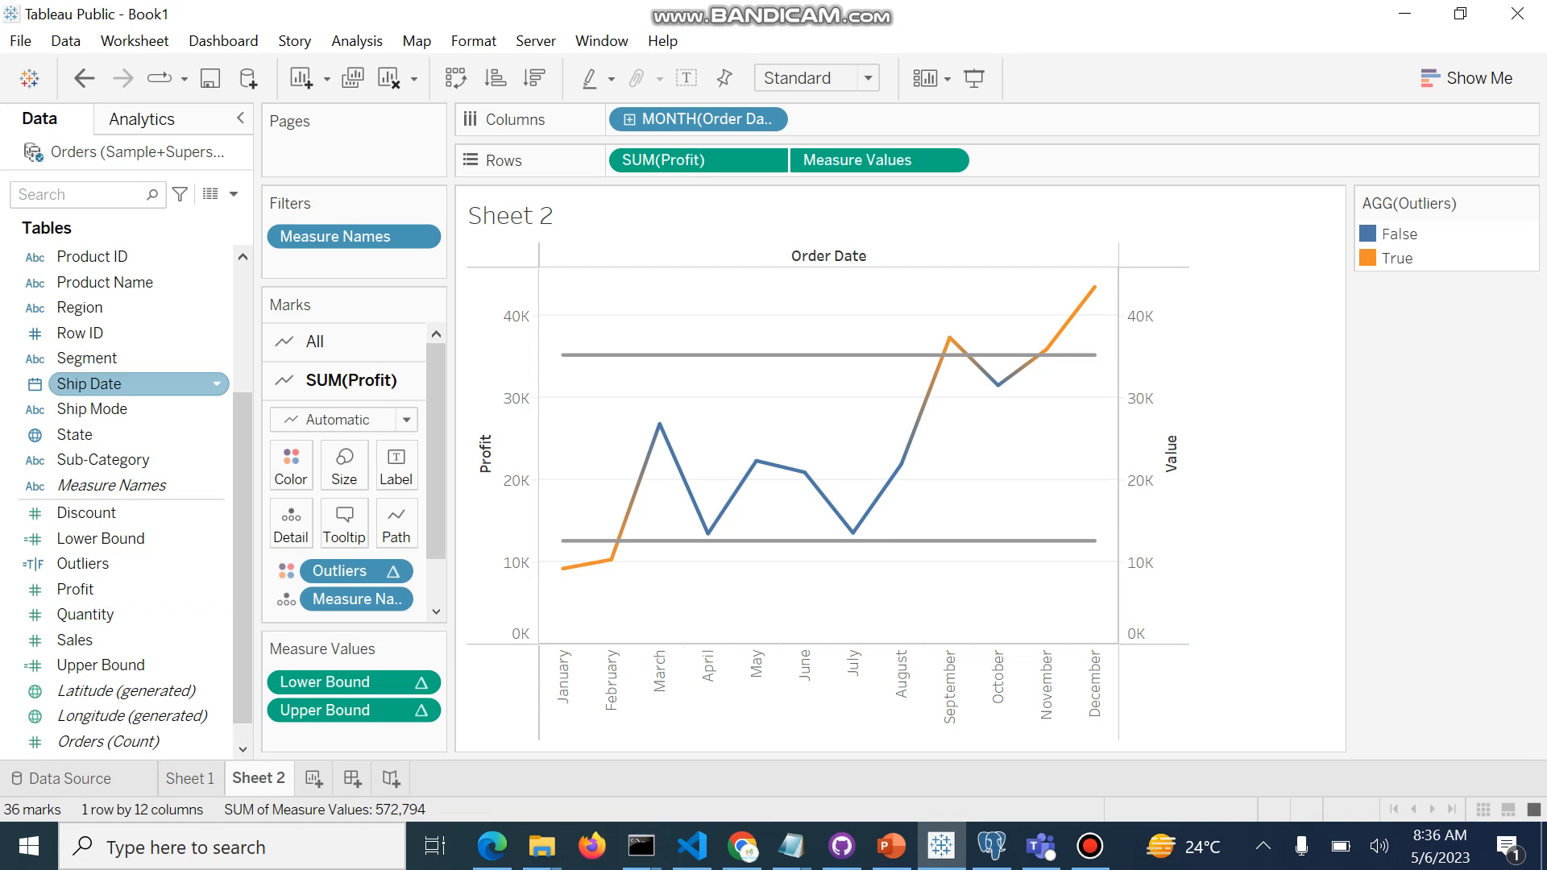
Start a new parameter and name it "Control Std Dev".
left_click(234, 193)
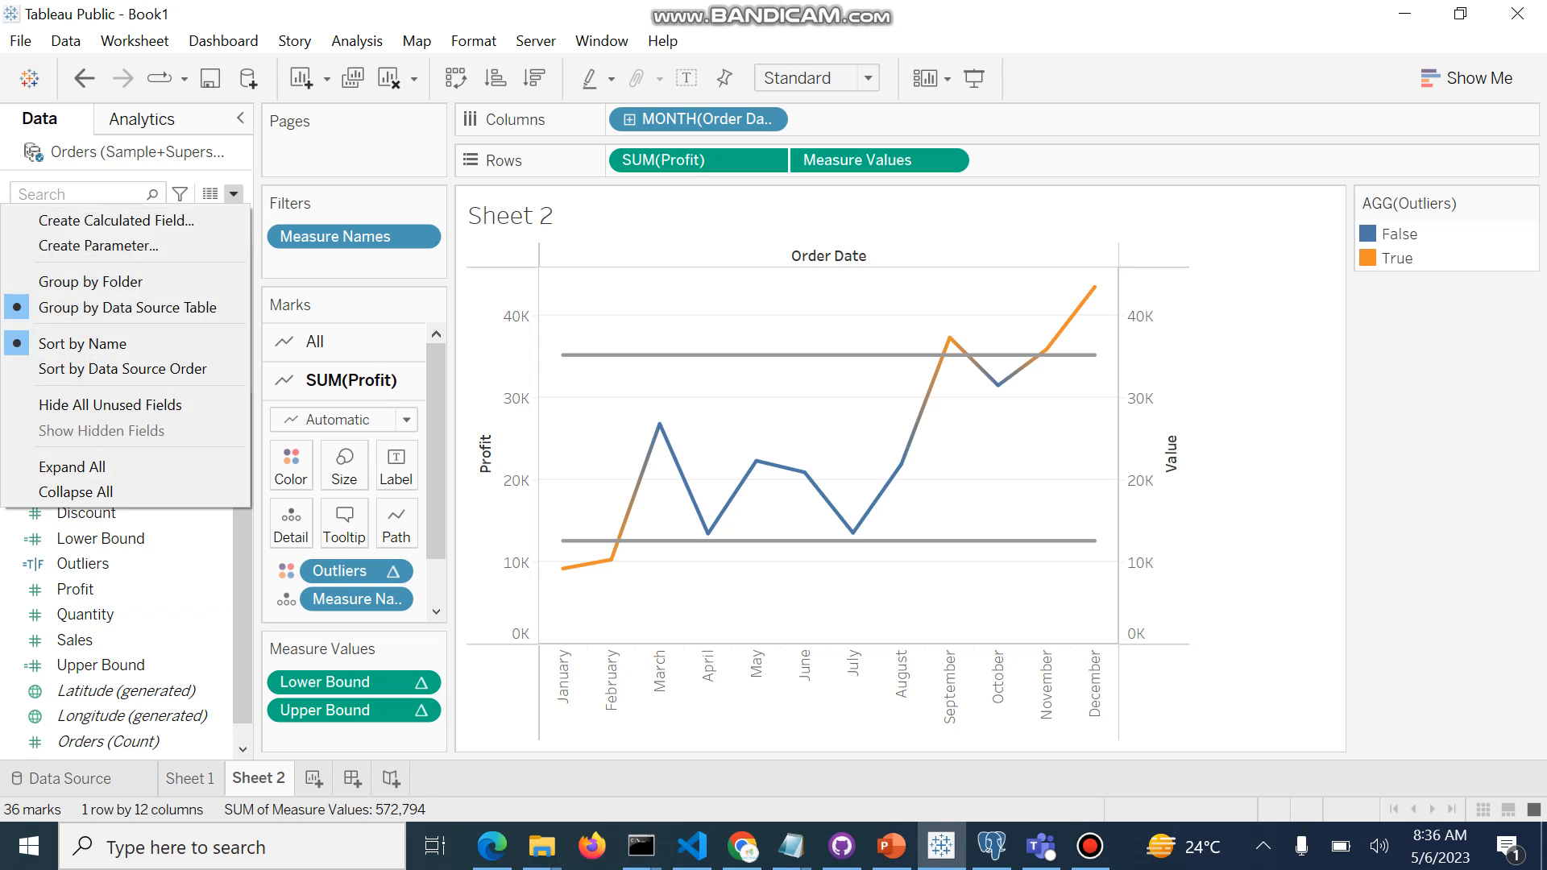
left_click(97, 245)
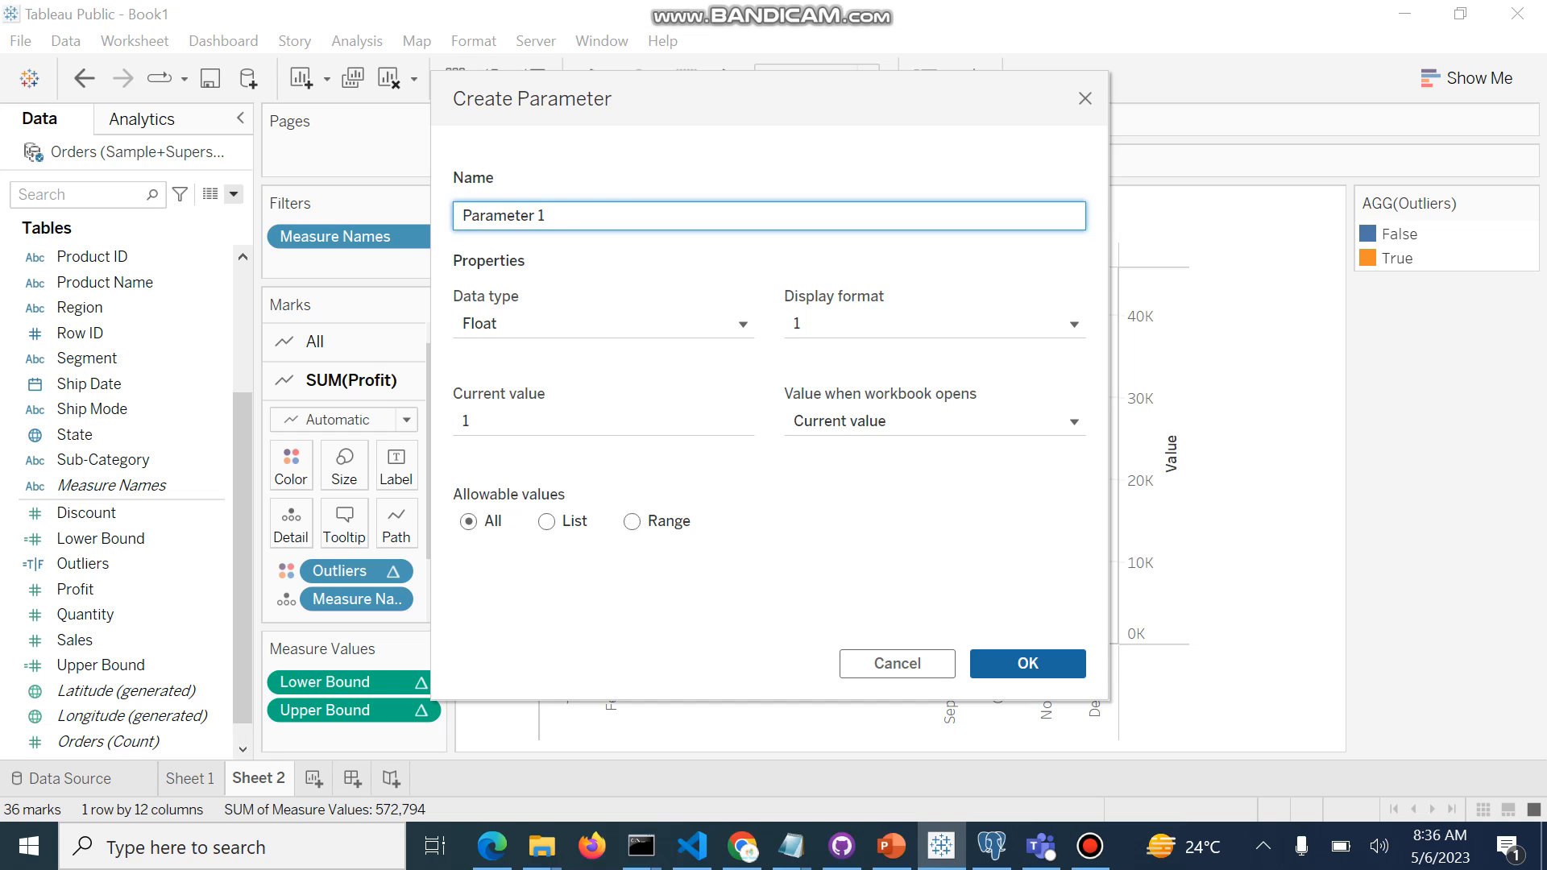
key("BackSpace")
key("BackSpace")
key("BackSpace")
key("BackSpace")
key("BackSpace")
key("BackSpace")
key("BackSpace")
key("BackSpace")
key("BackSpace")
key("BackSpace")
key("BackSpace")
type("Contro")
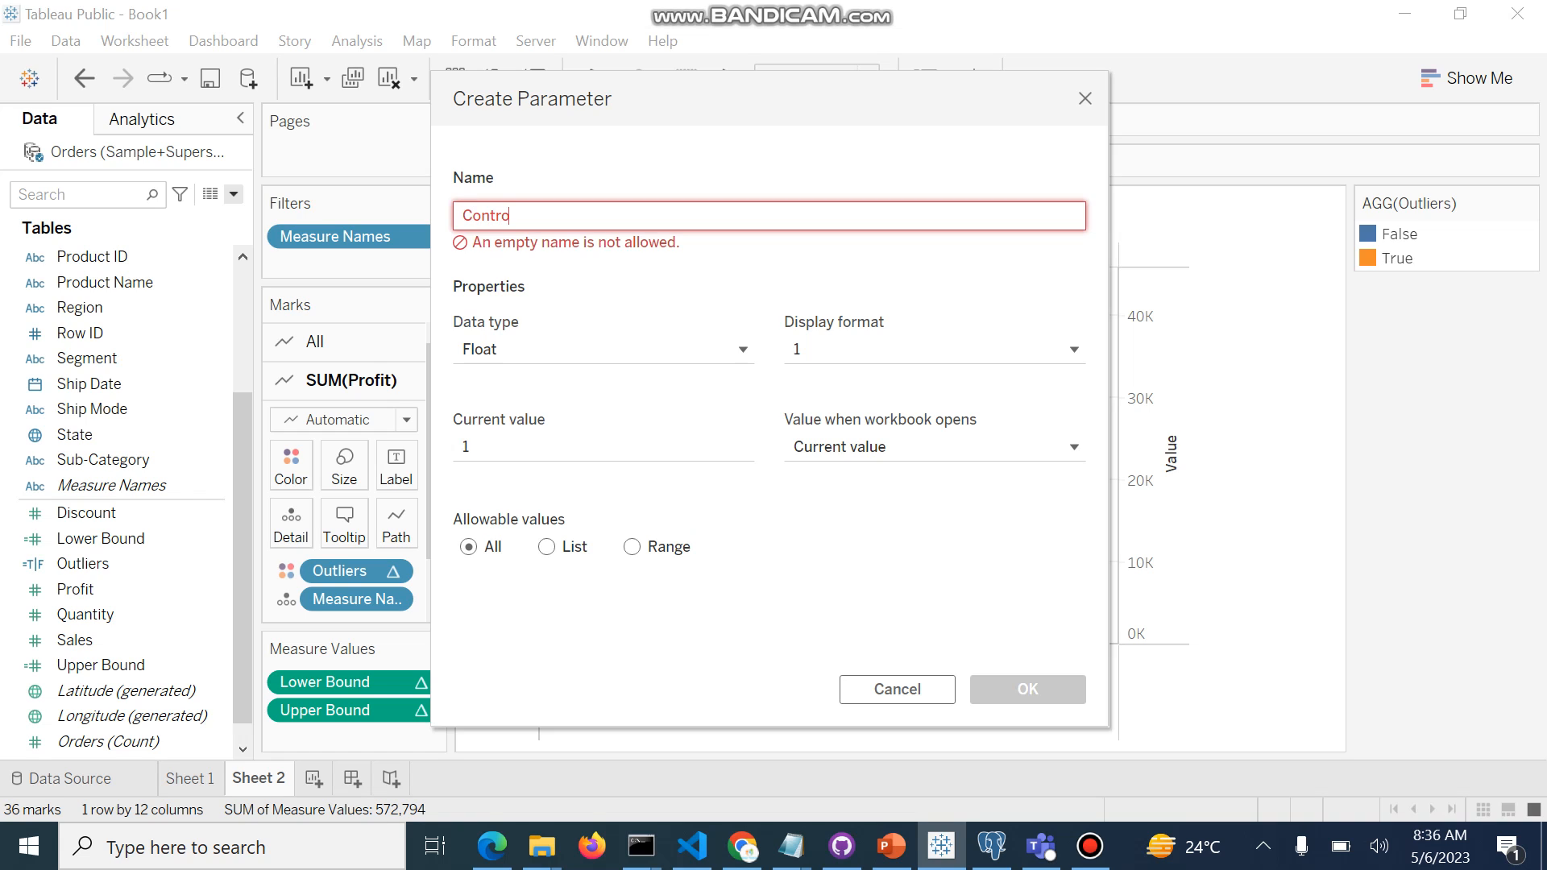
type("l Std")
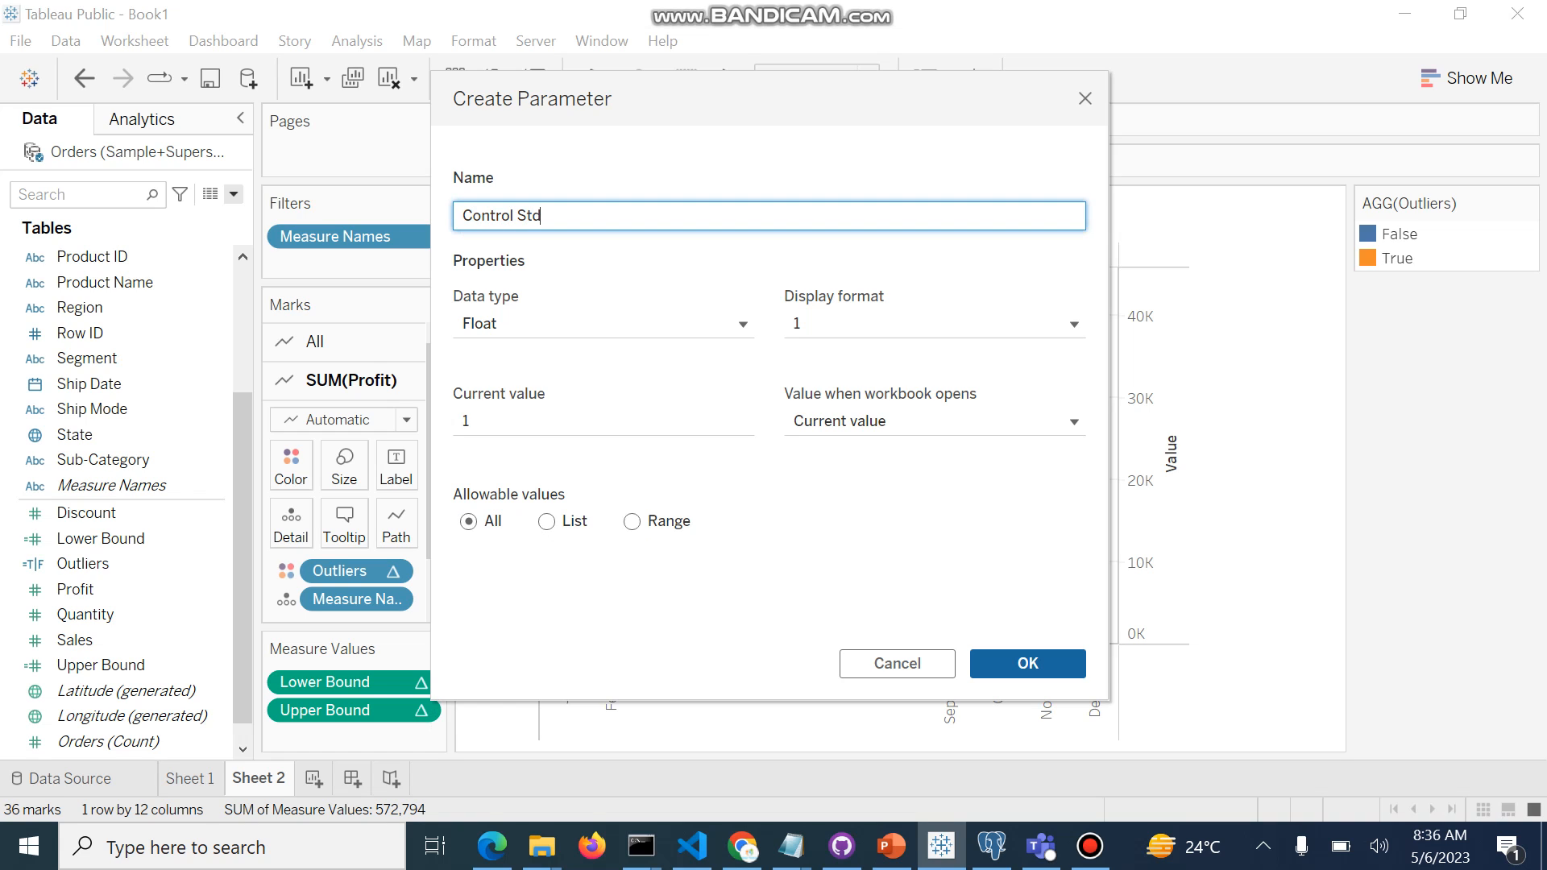
type(" Dev")
Set the data type of the new parameter to Integer.
key("Tab")
key("alt+Down")
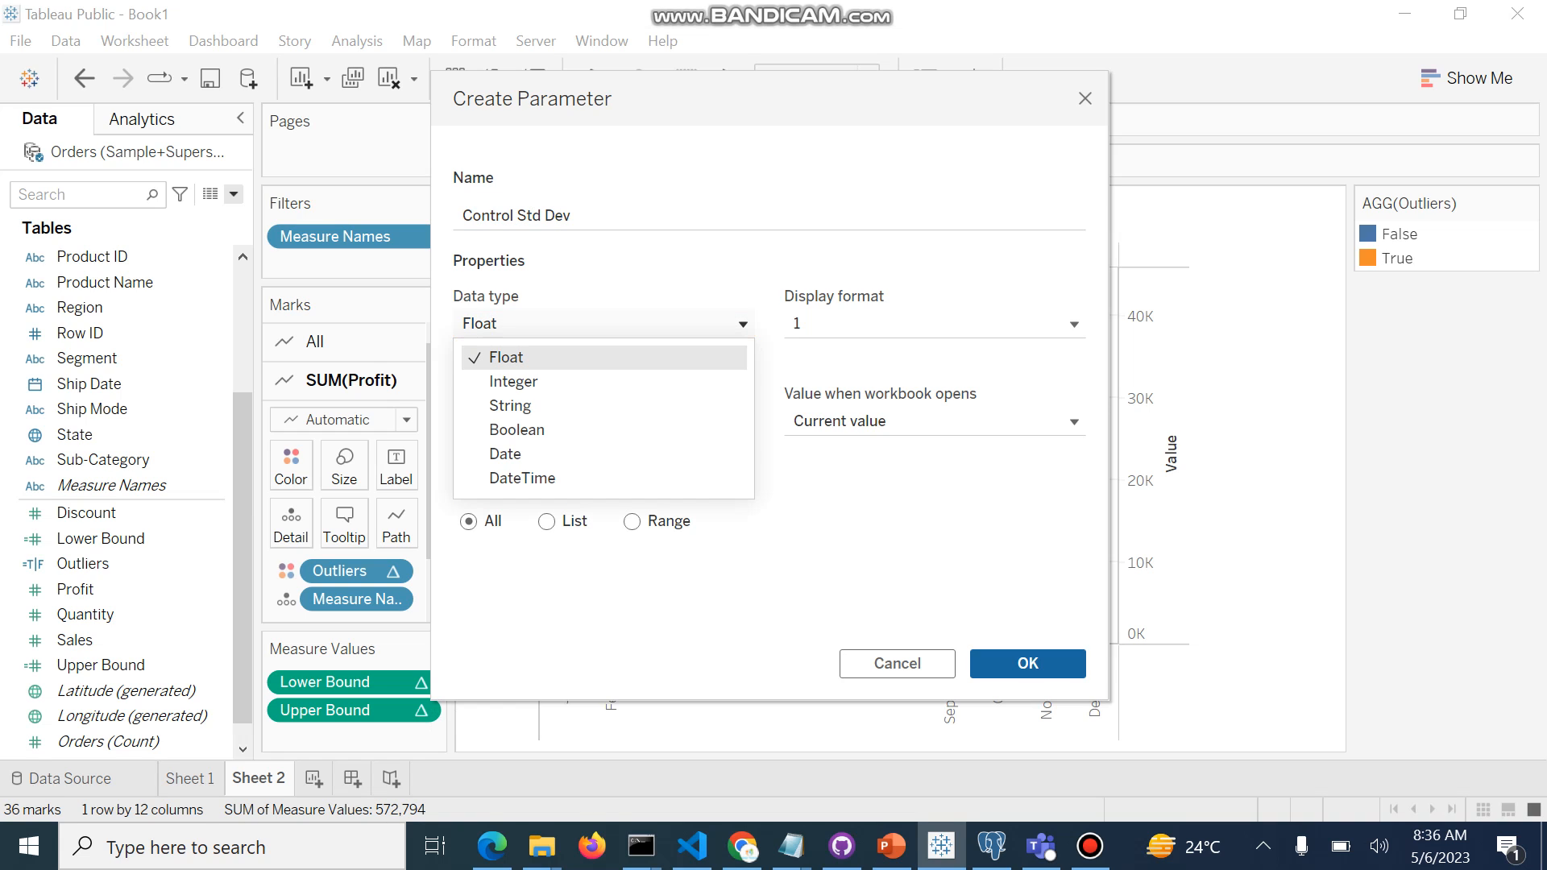
key("Down")
key("Return")
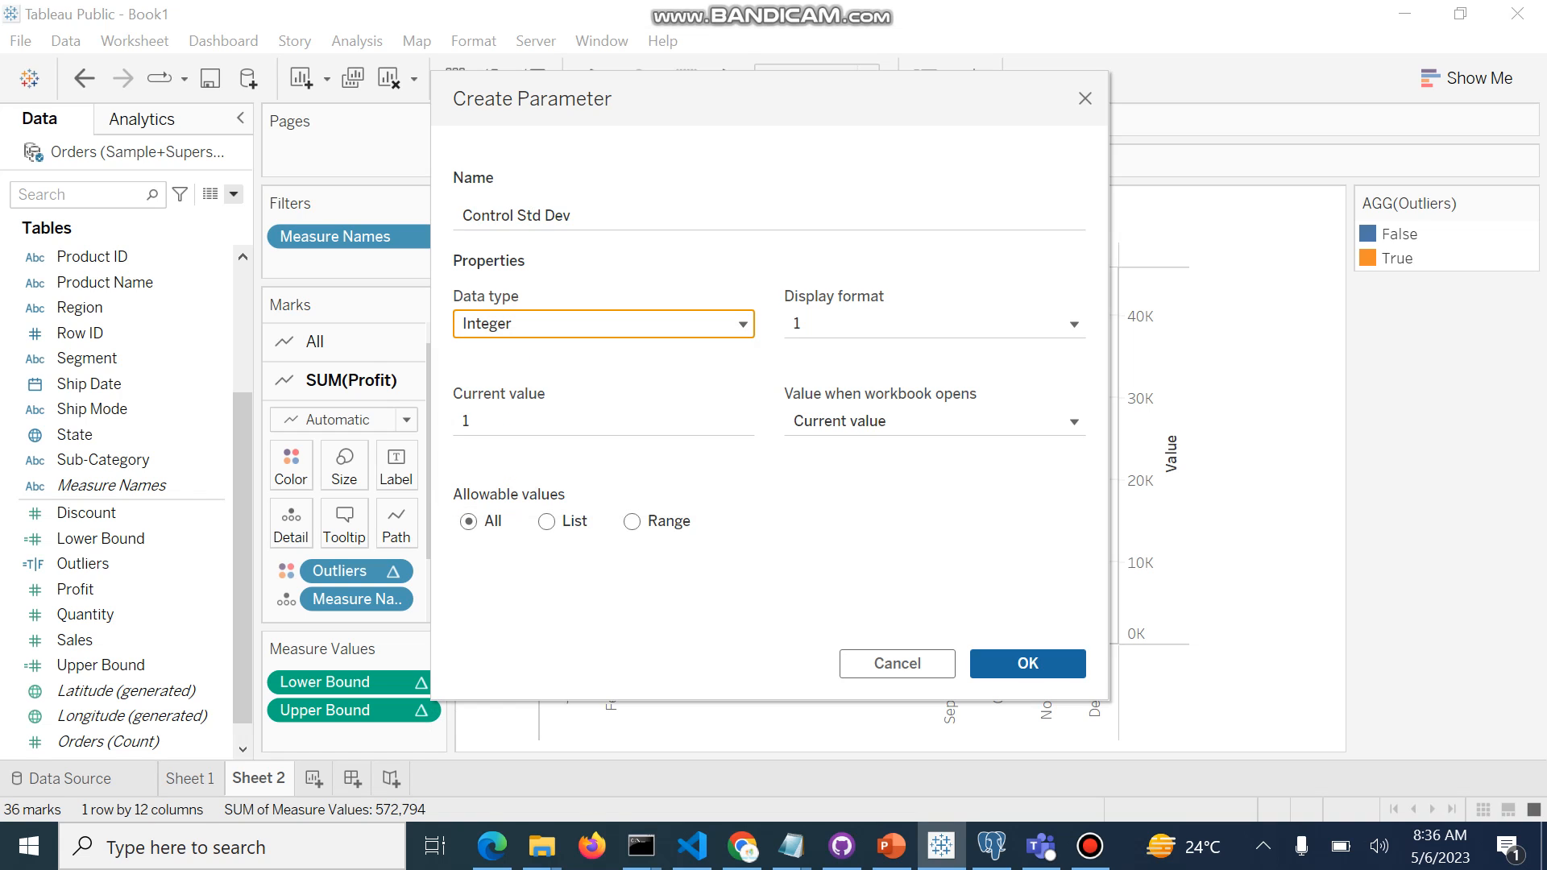
key("Tab")
Restrict the parameter's allowable values to a list of 1, 2, 3 and 4, and create it.
left_click(547, 521)
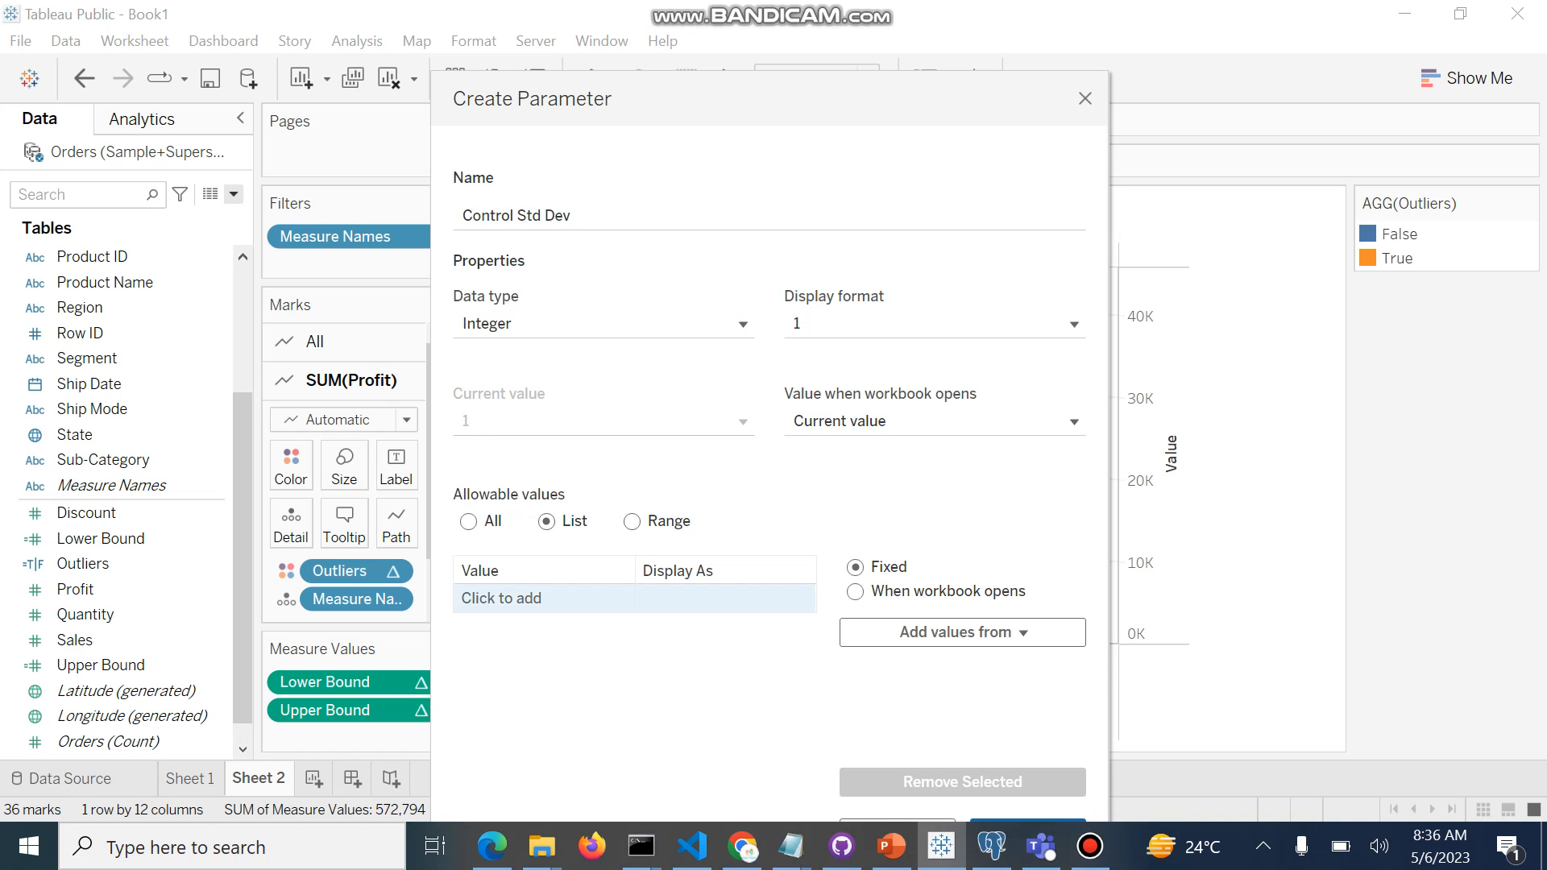
left_click(516, 599)
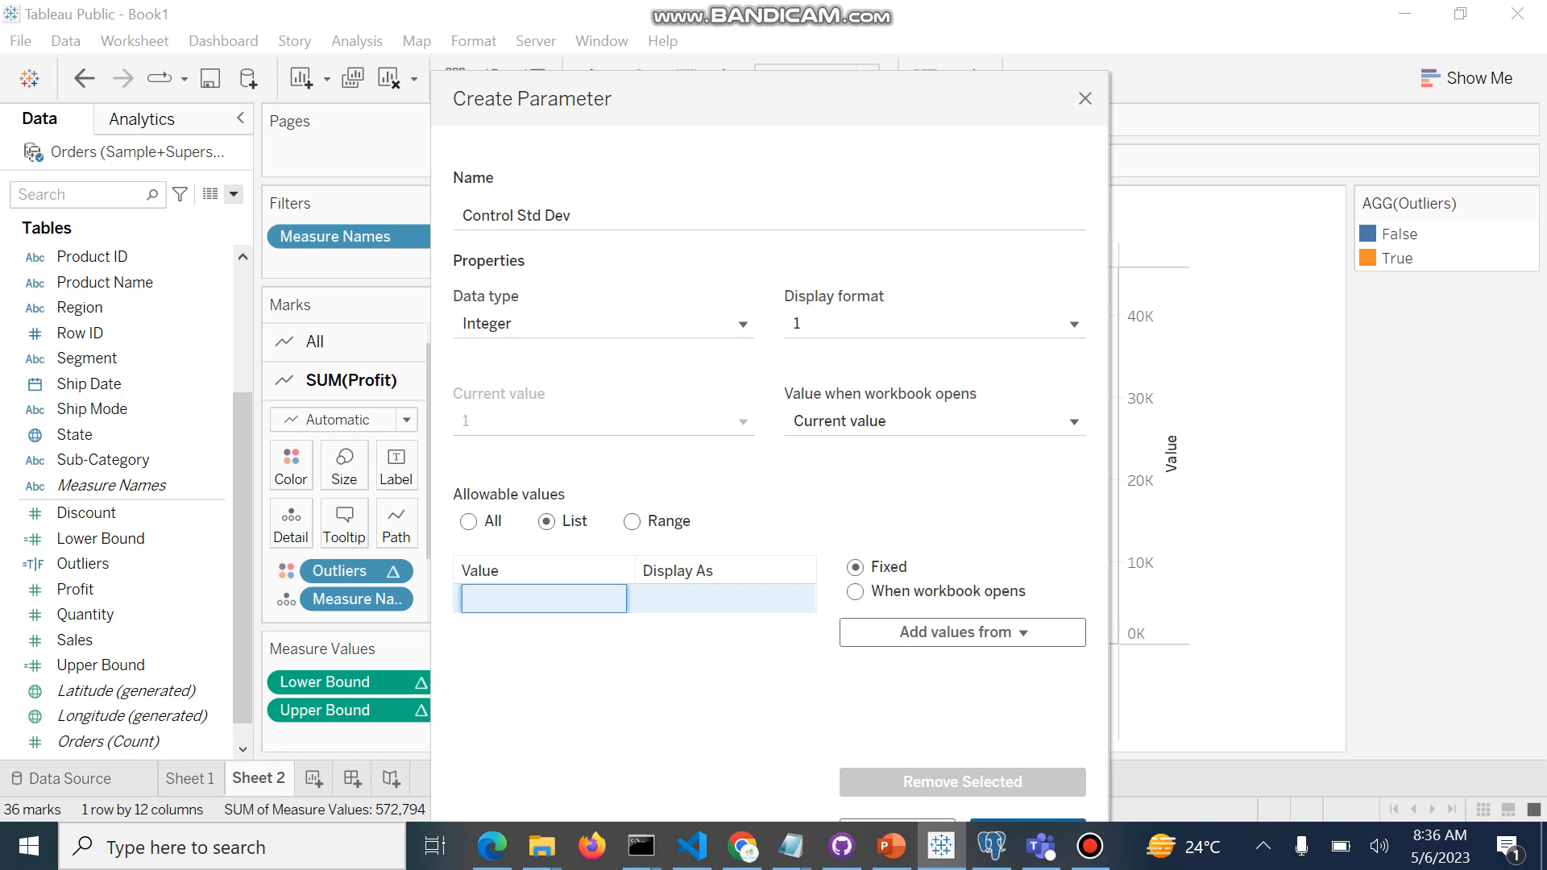
type("1")
key("Return")
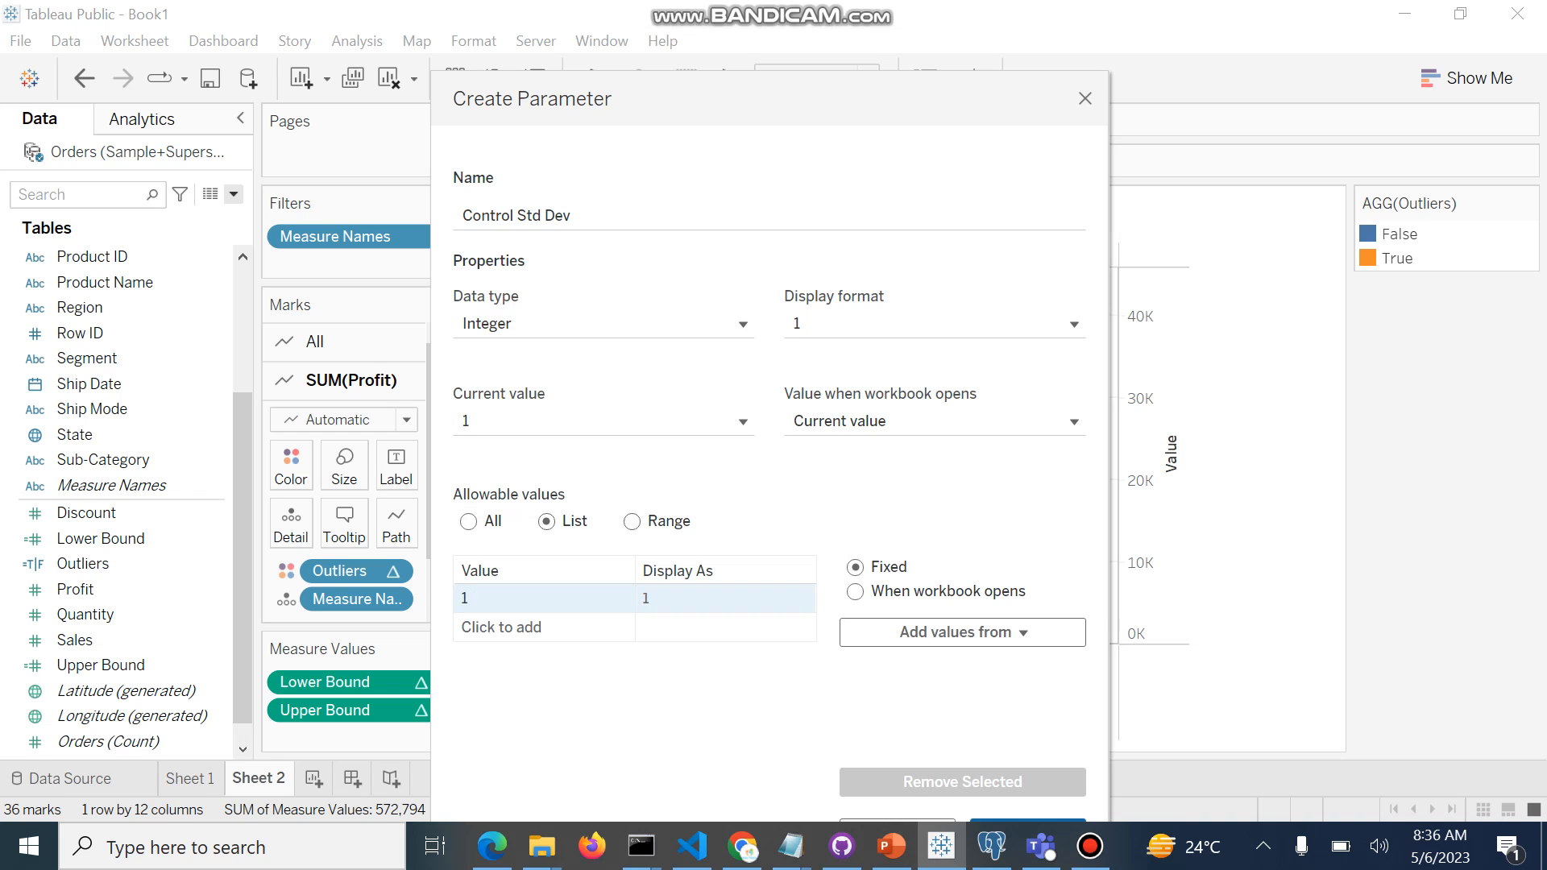
left_click(516, 628)
type("2")
key("Return")
left_click(515, 657)
type("3")
key("Return")
left_click(515, 684)
type("4")
key("Return")
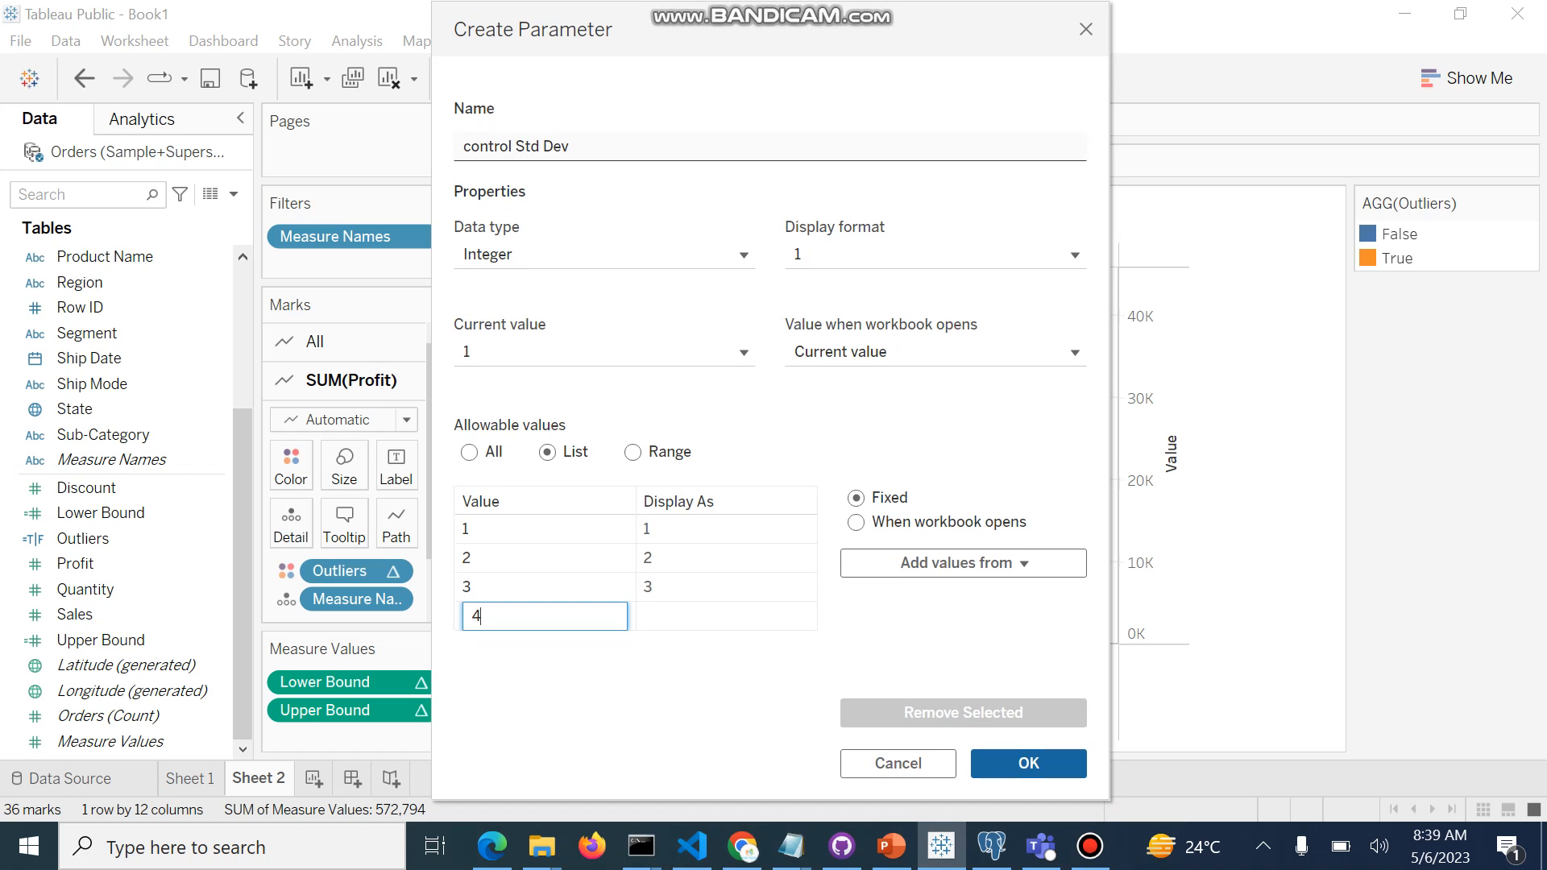
key("Return")
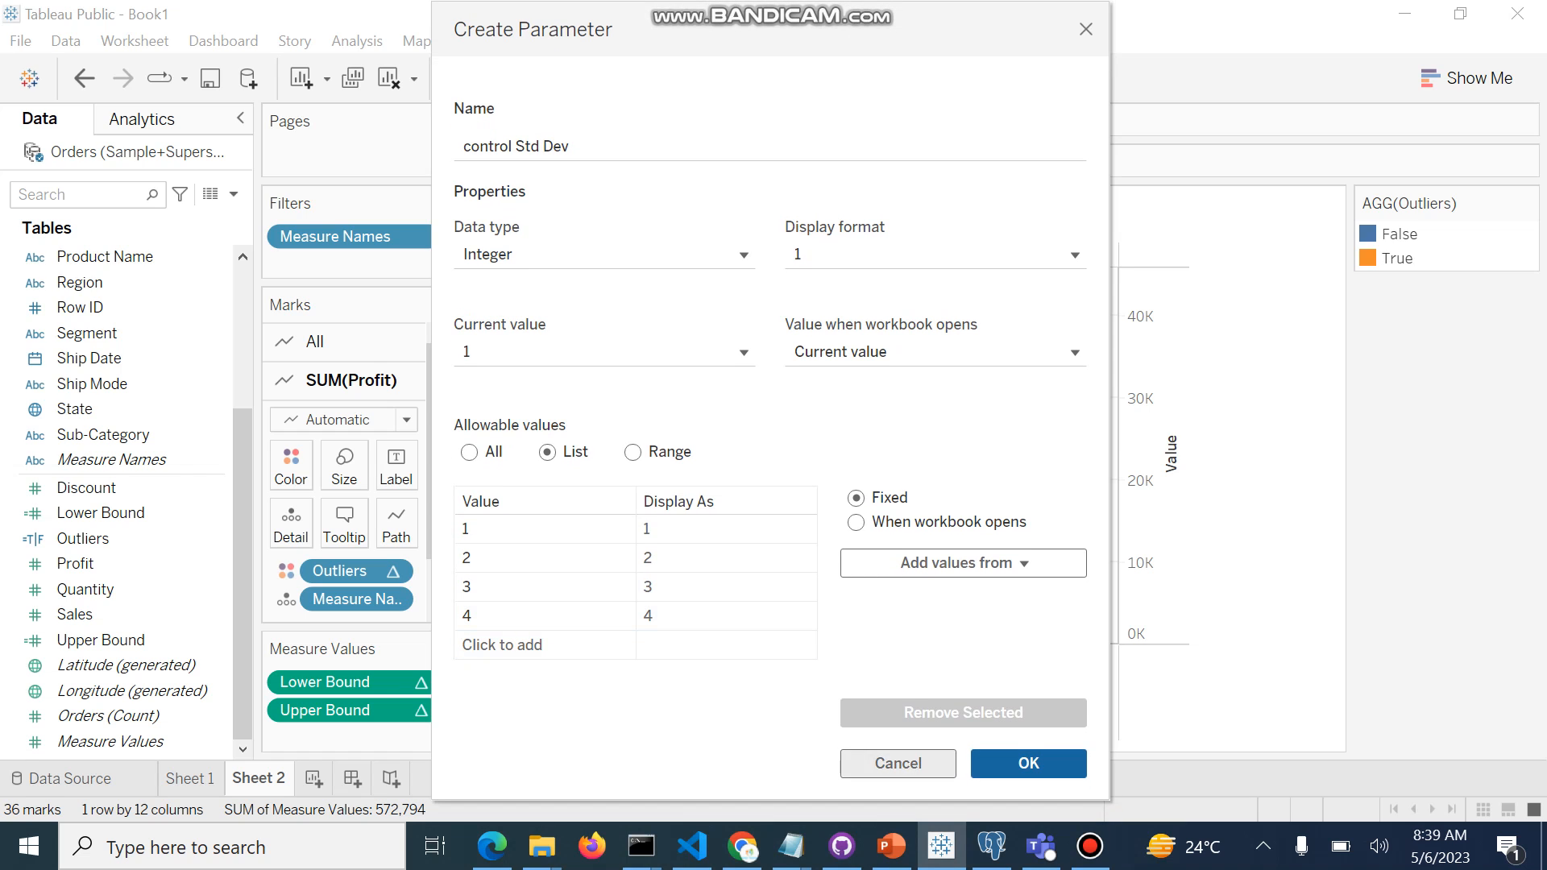
left_click(1028, 763)
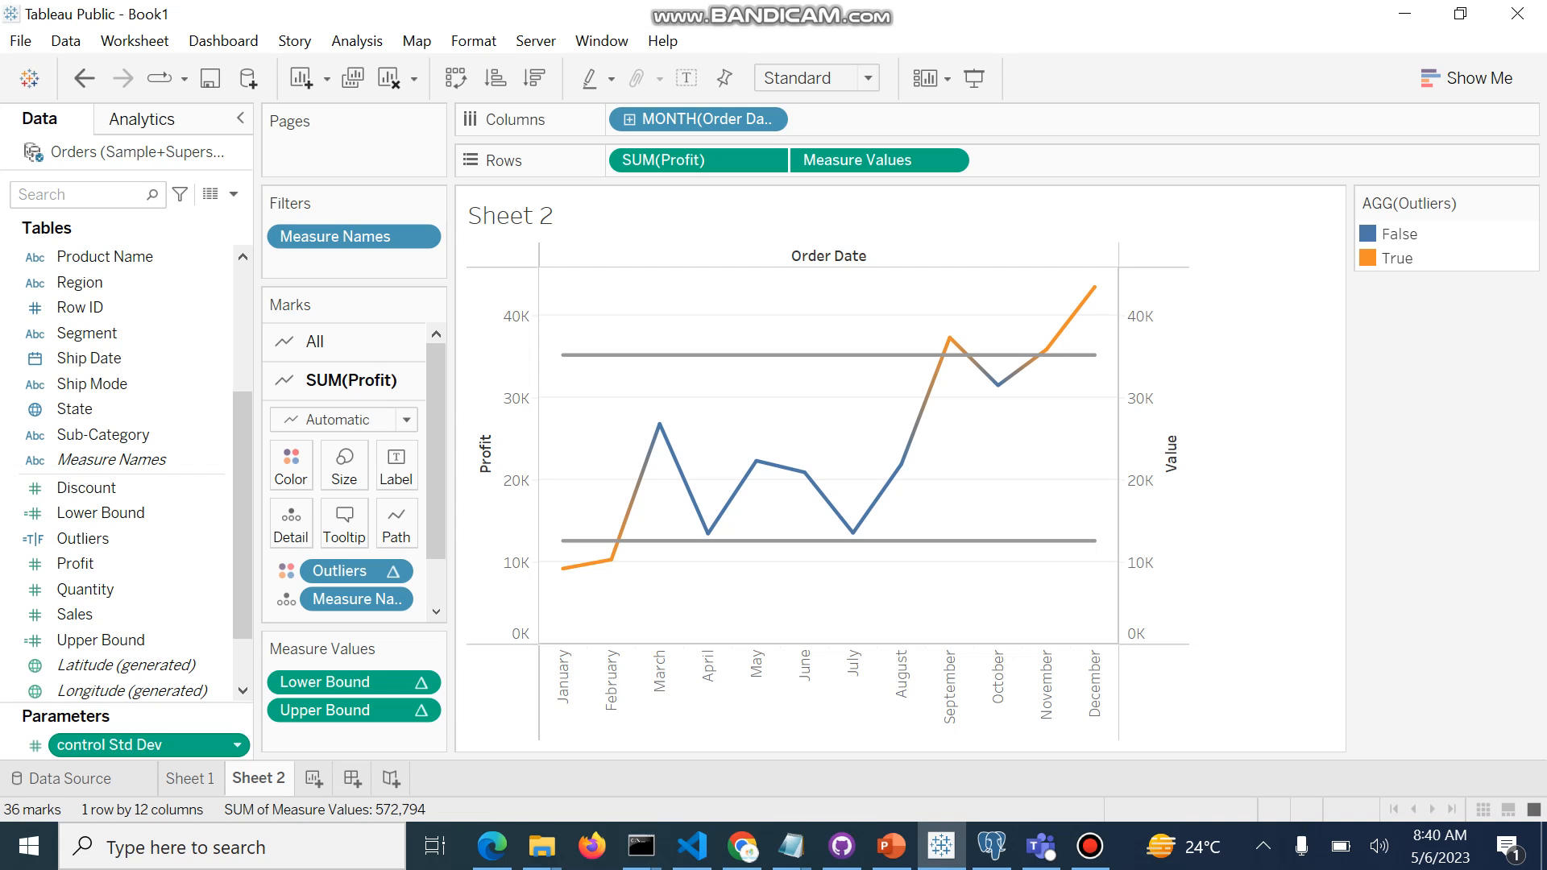
Show the control Std Dev parameter on the sheet and switch its value to 2 and then 3.
left_click(237, 745)
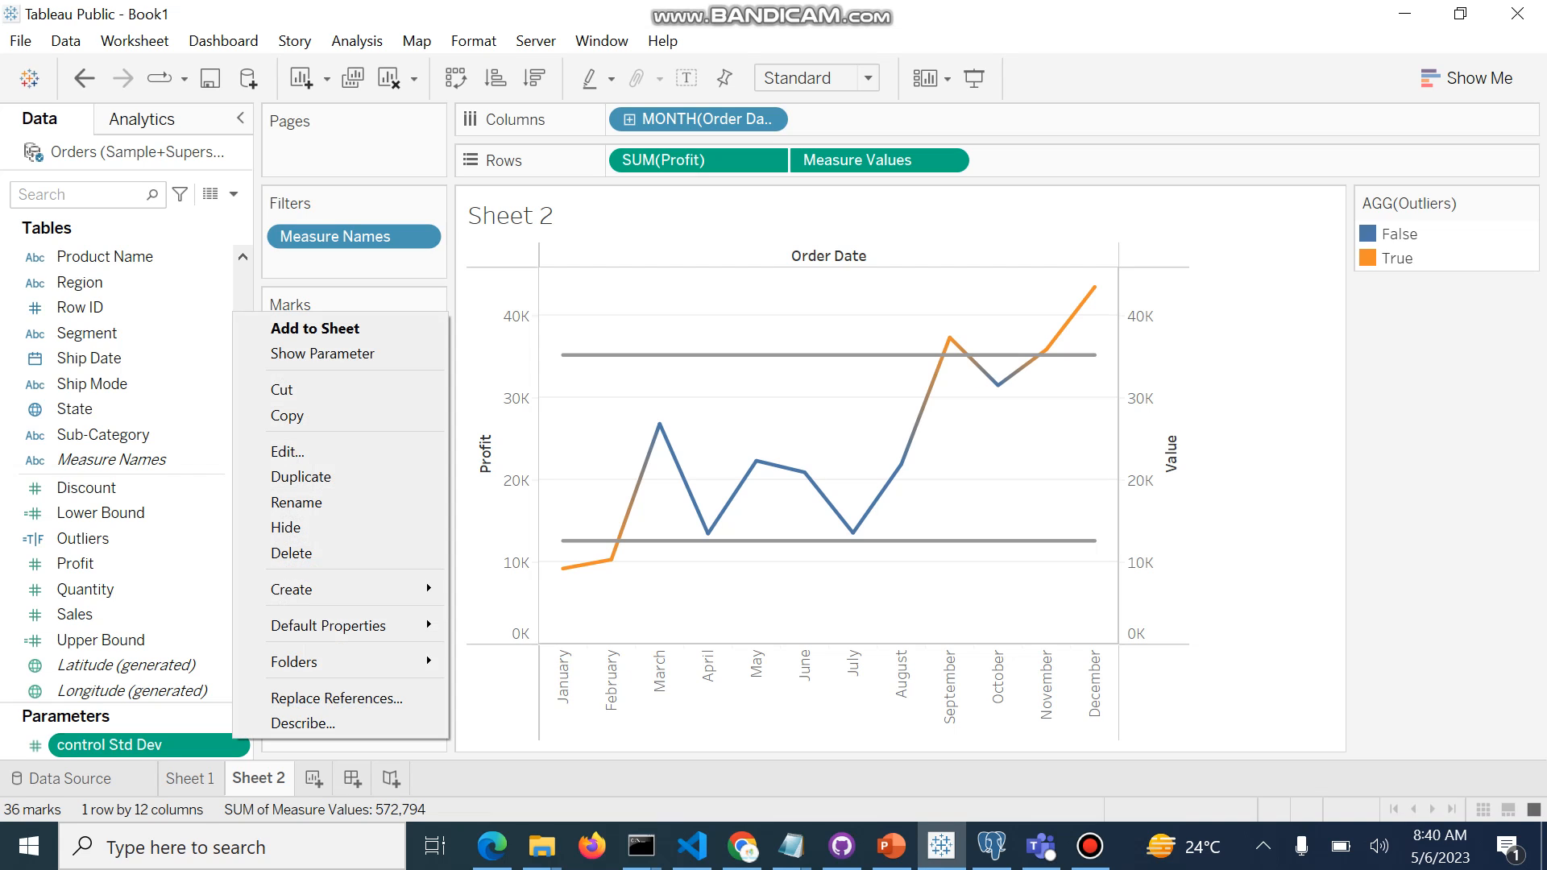
left_click(322, 353)
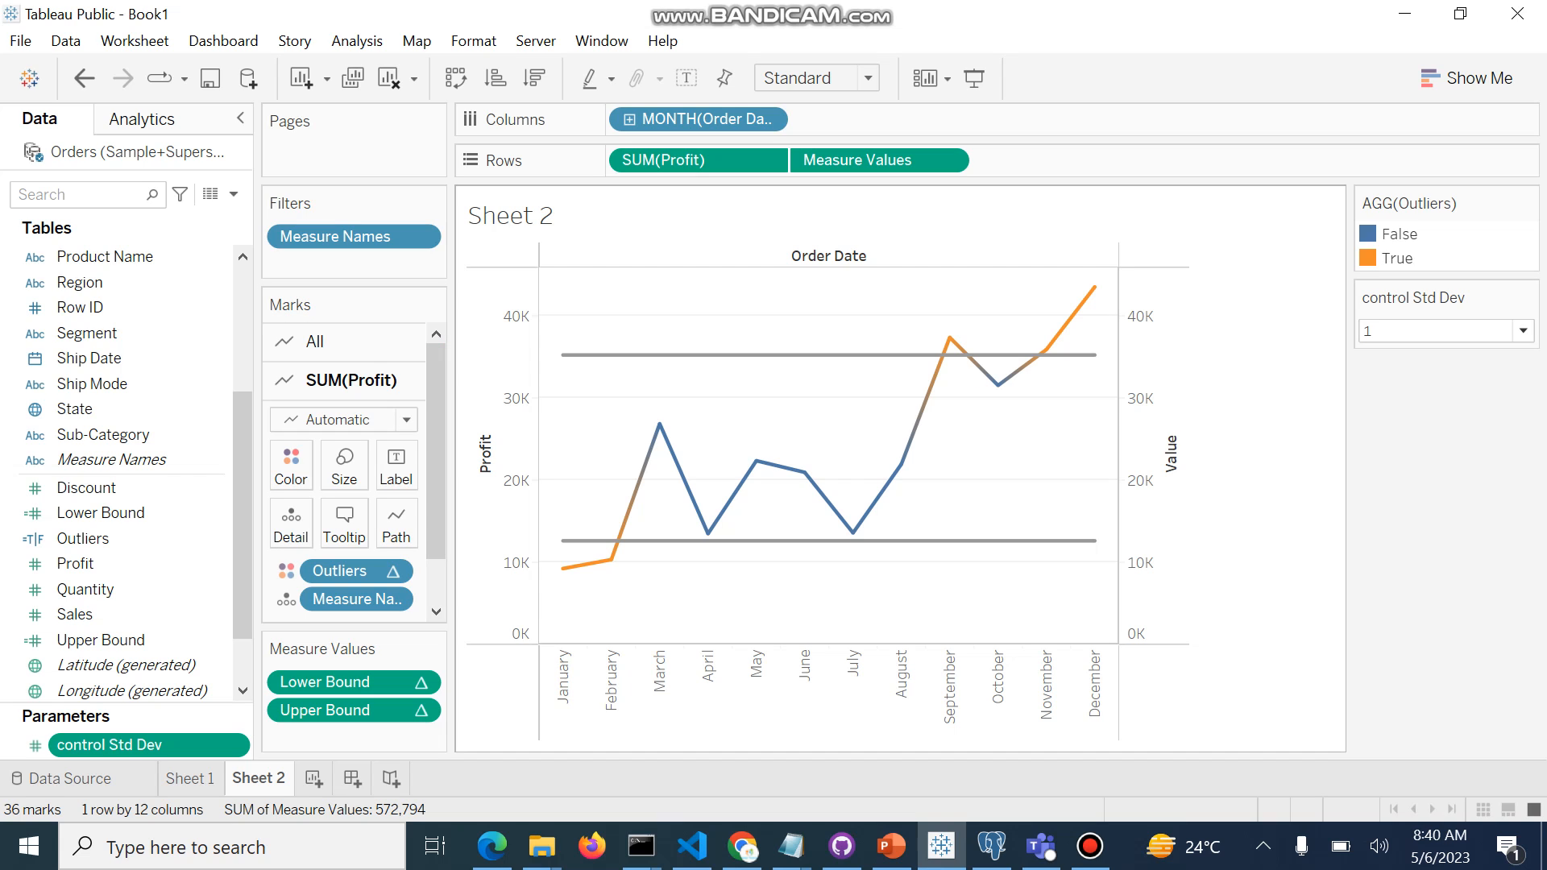
mouse_move(997, 384)
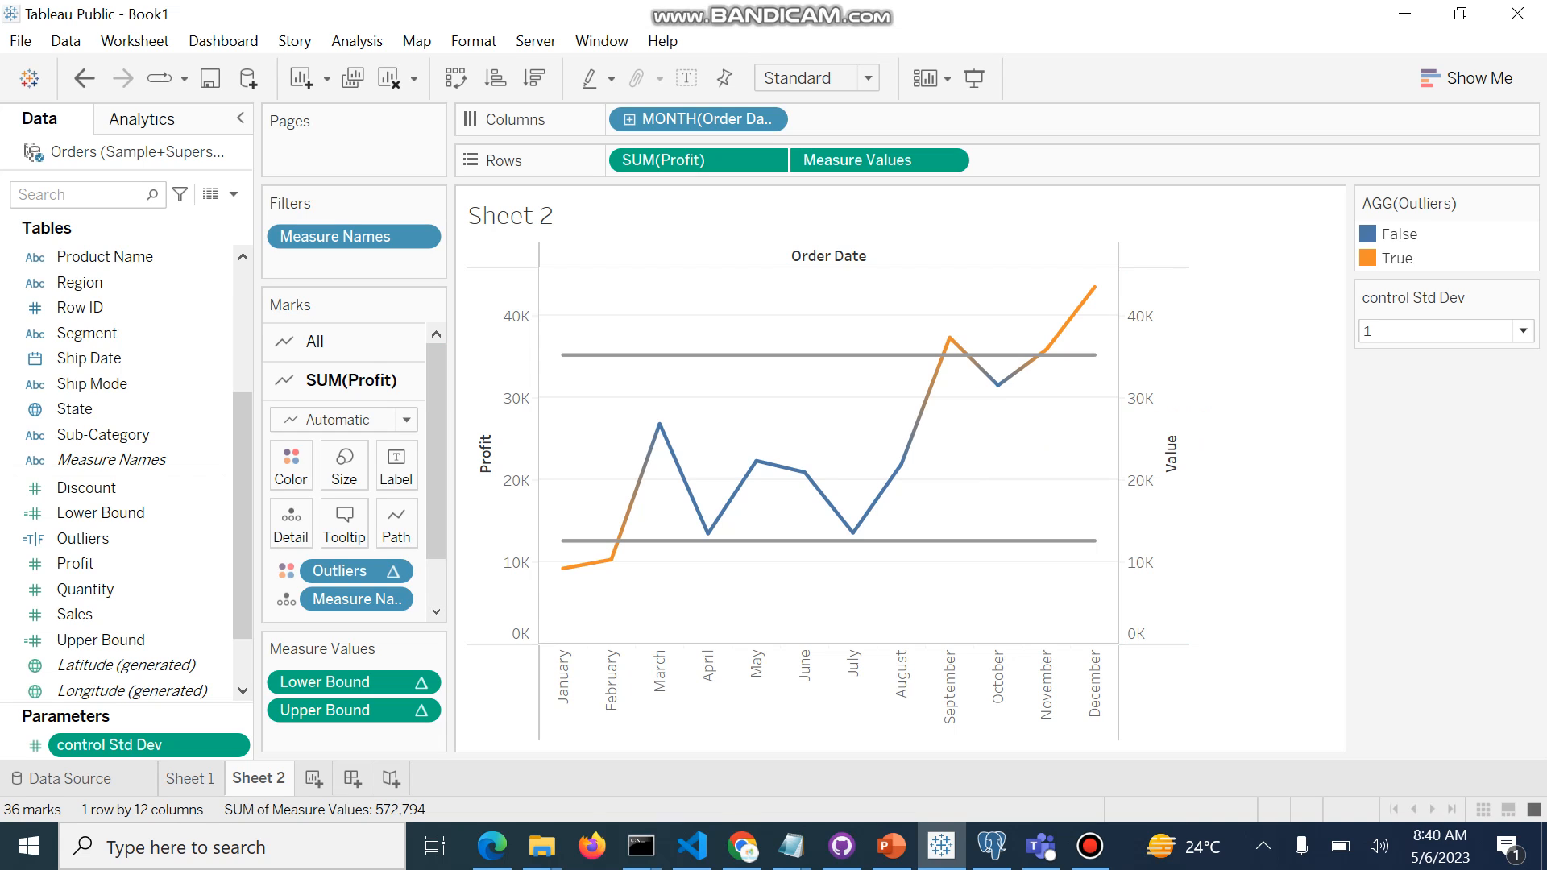
left_click(1522, 331)
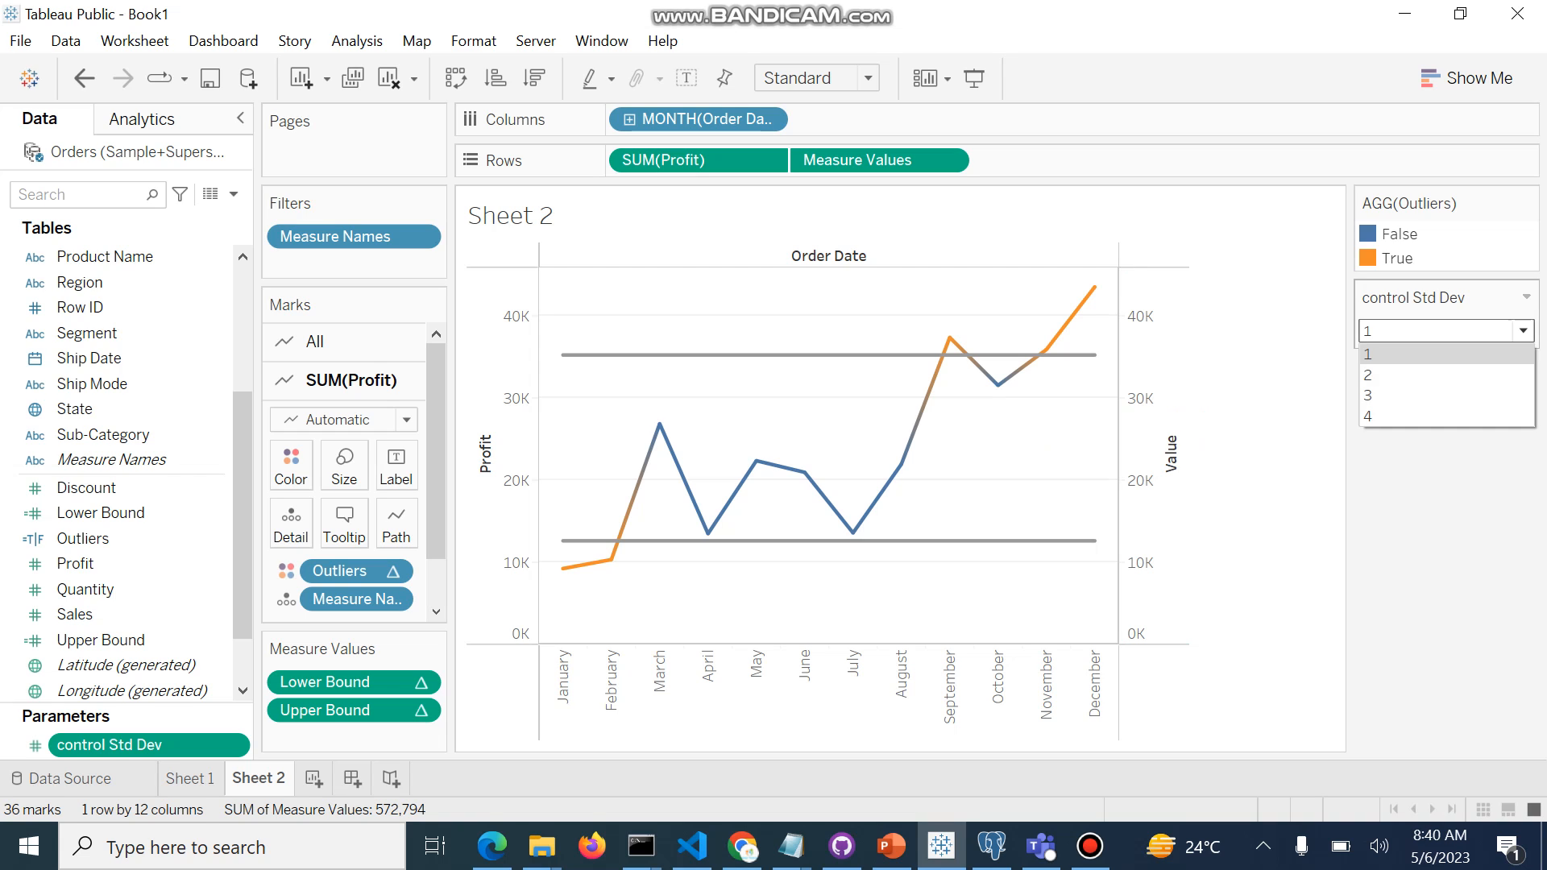
left_click(1369, 375)
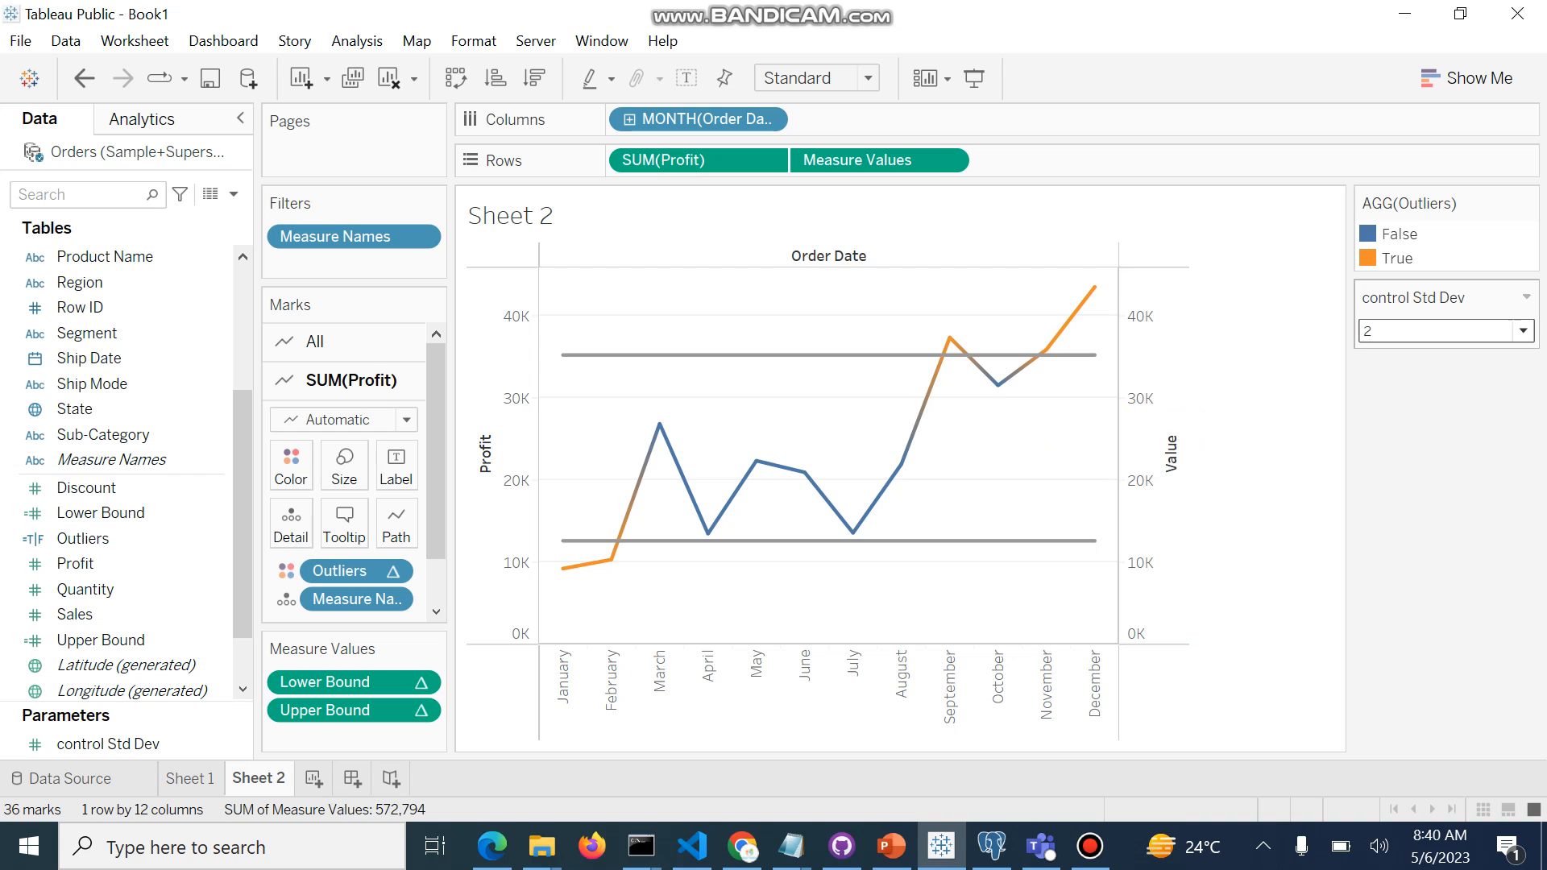
left_click(1523, 331)
left_click(1370, 395)
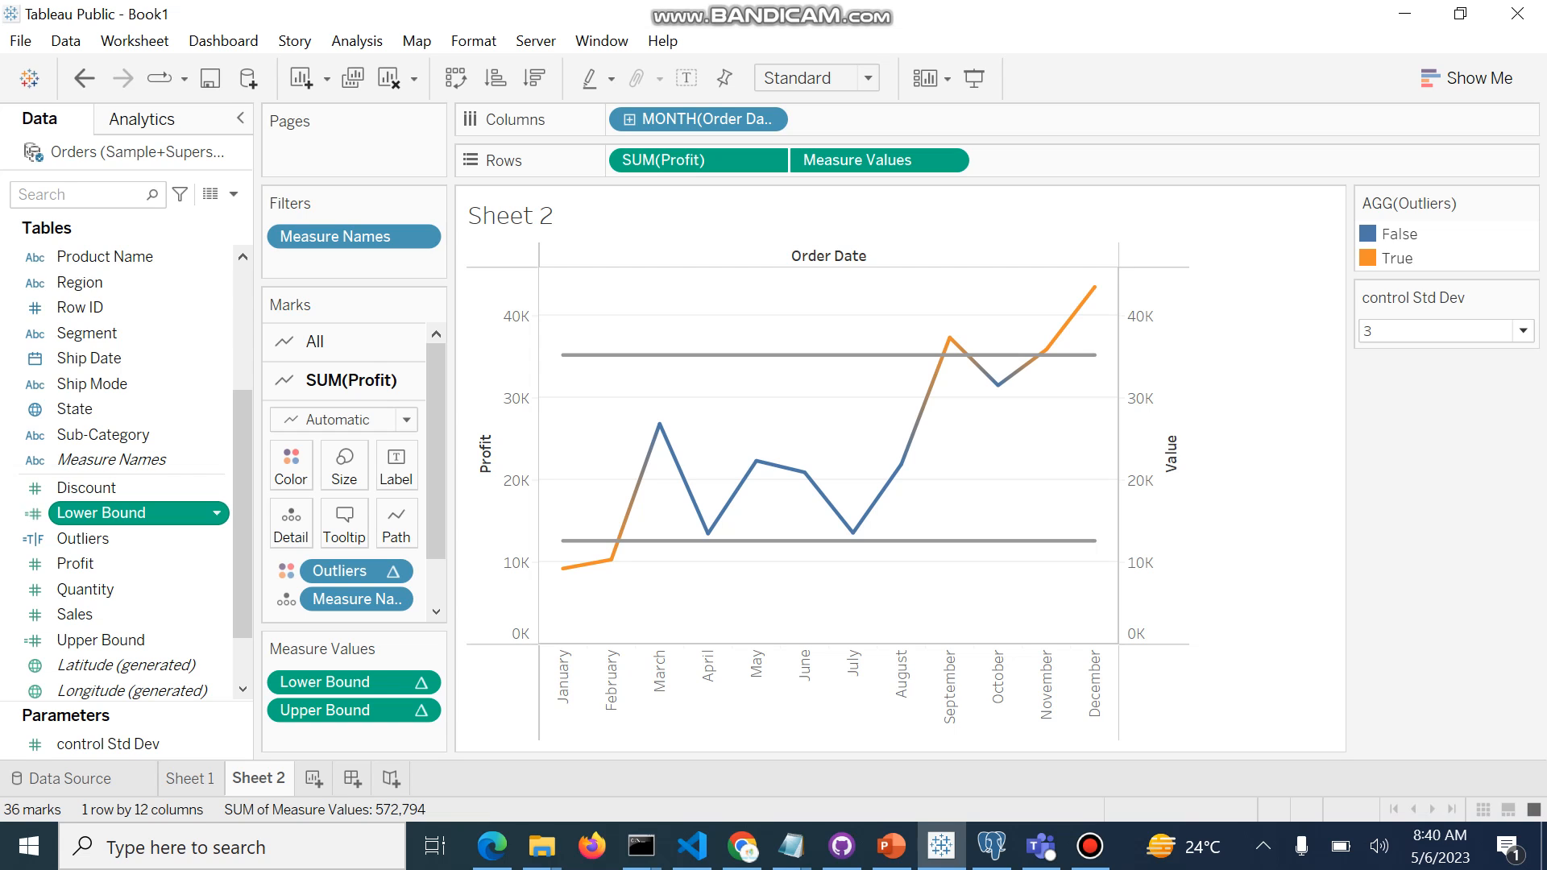
Change the Lower Bound formula to WINDOW_AVG(SUM([Profit]))-(WINDOW_STDEV(SUM([Profit]))*[control Std Dev]) and save it.
right_click(203, 513)
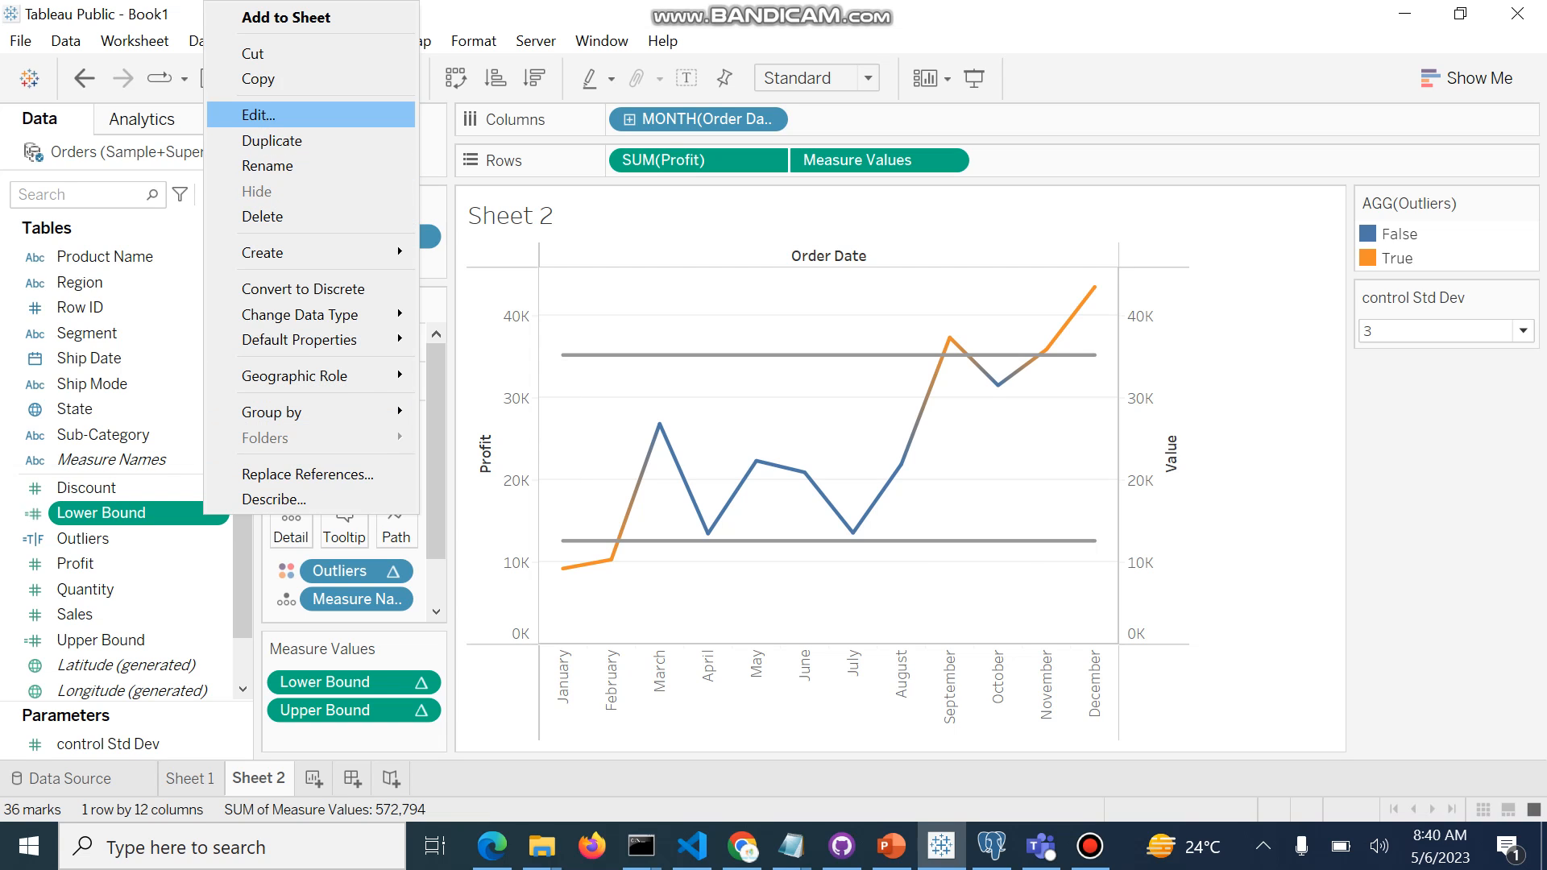
left_click(260, 115)
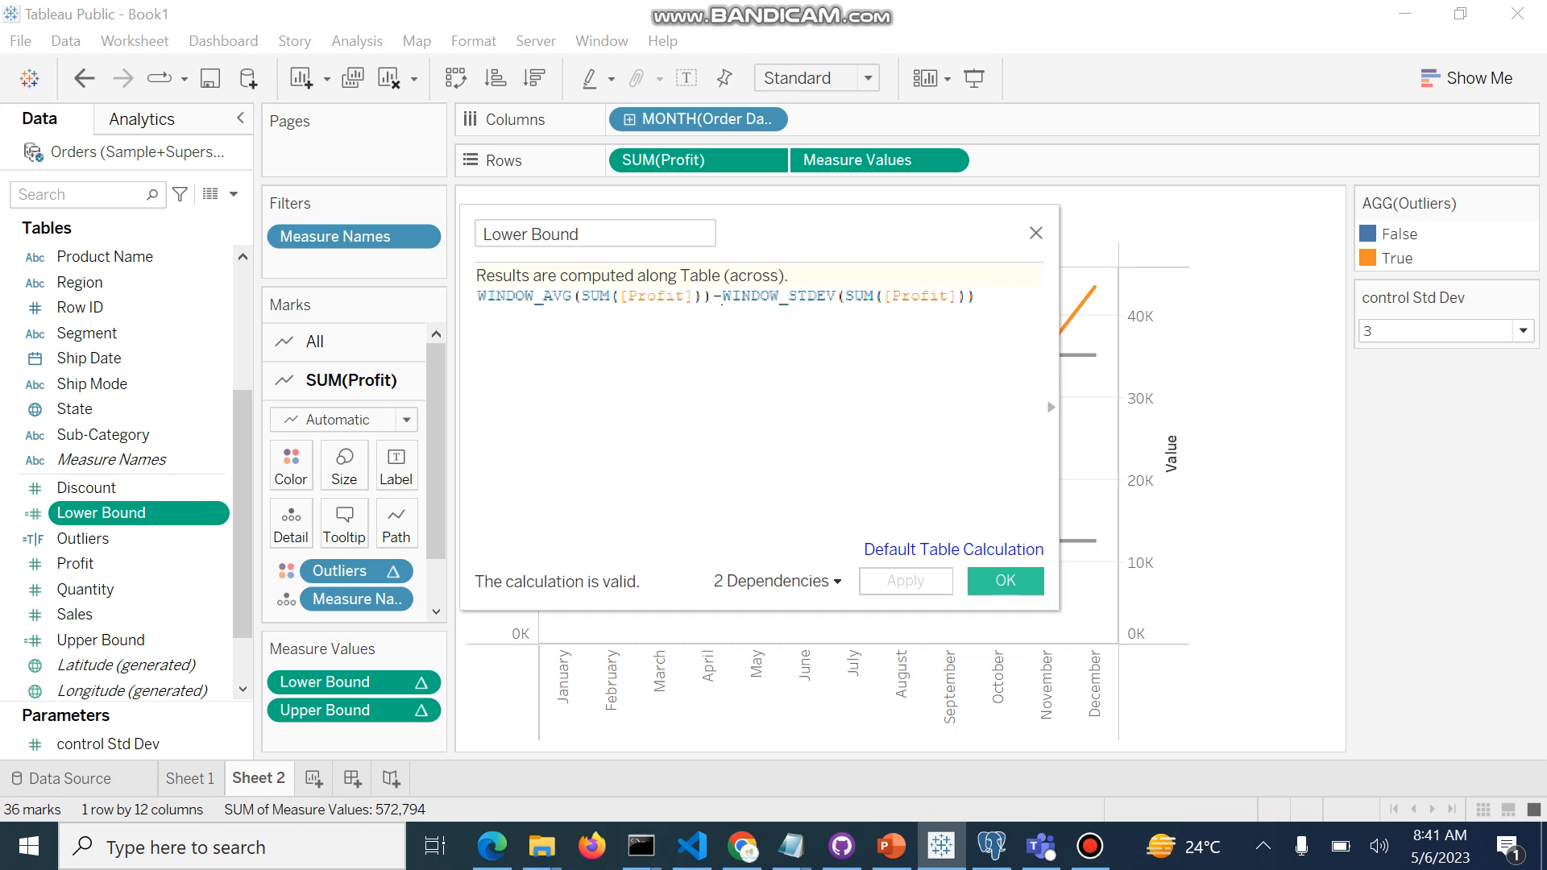
type("(")
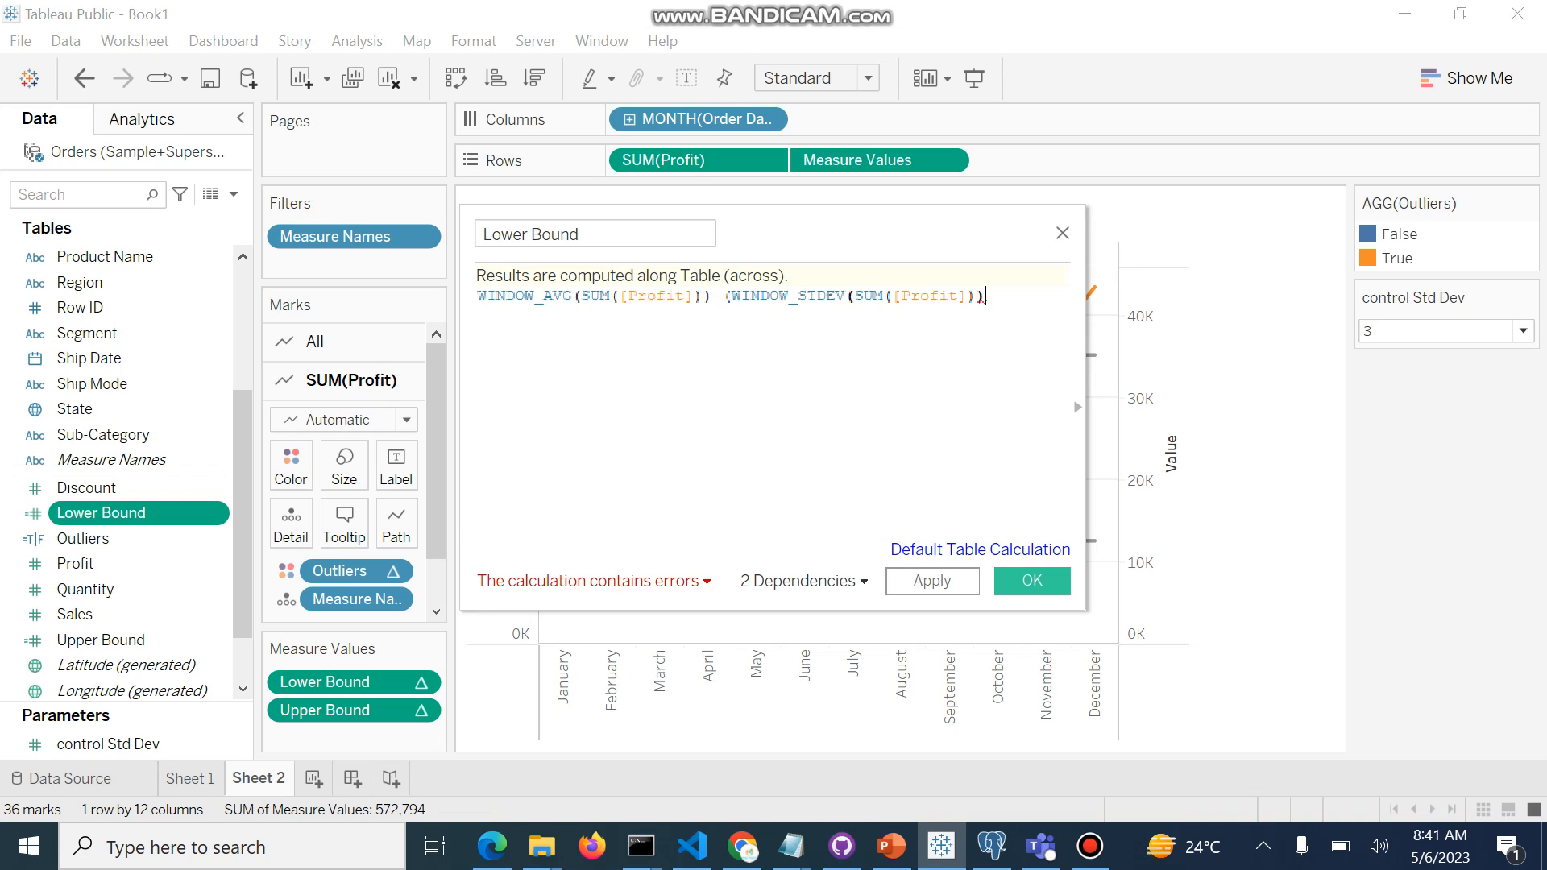
type("*")
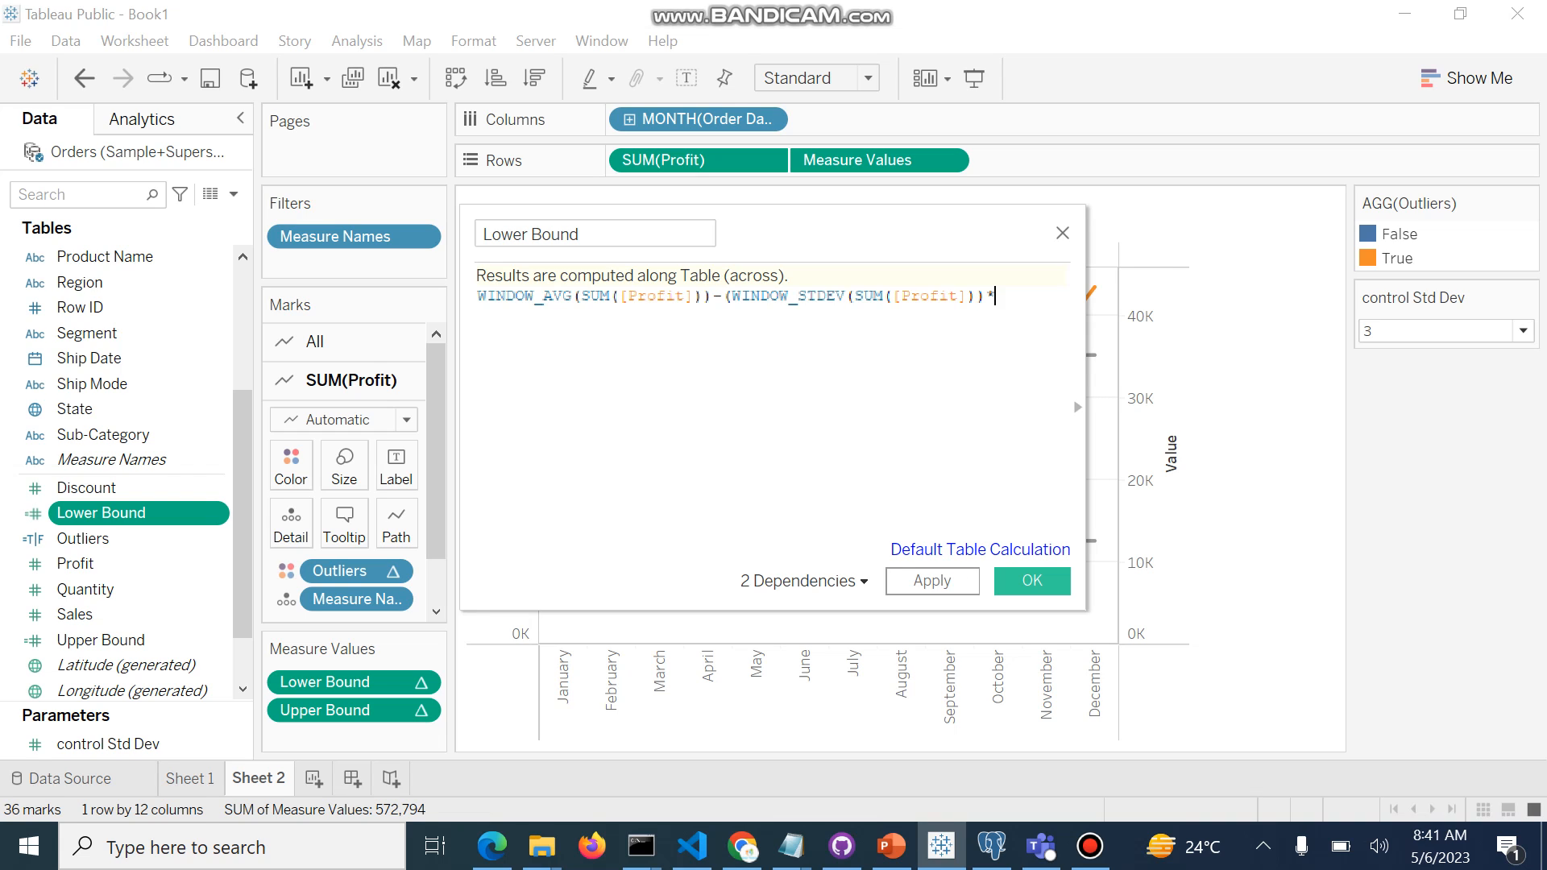
type("[")
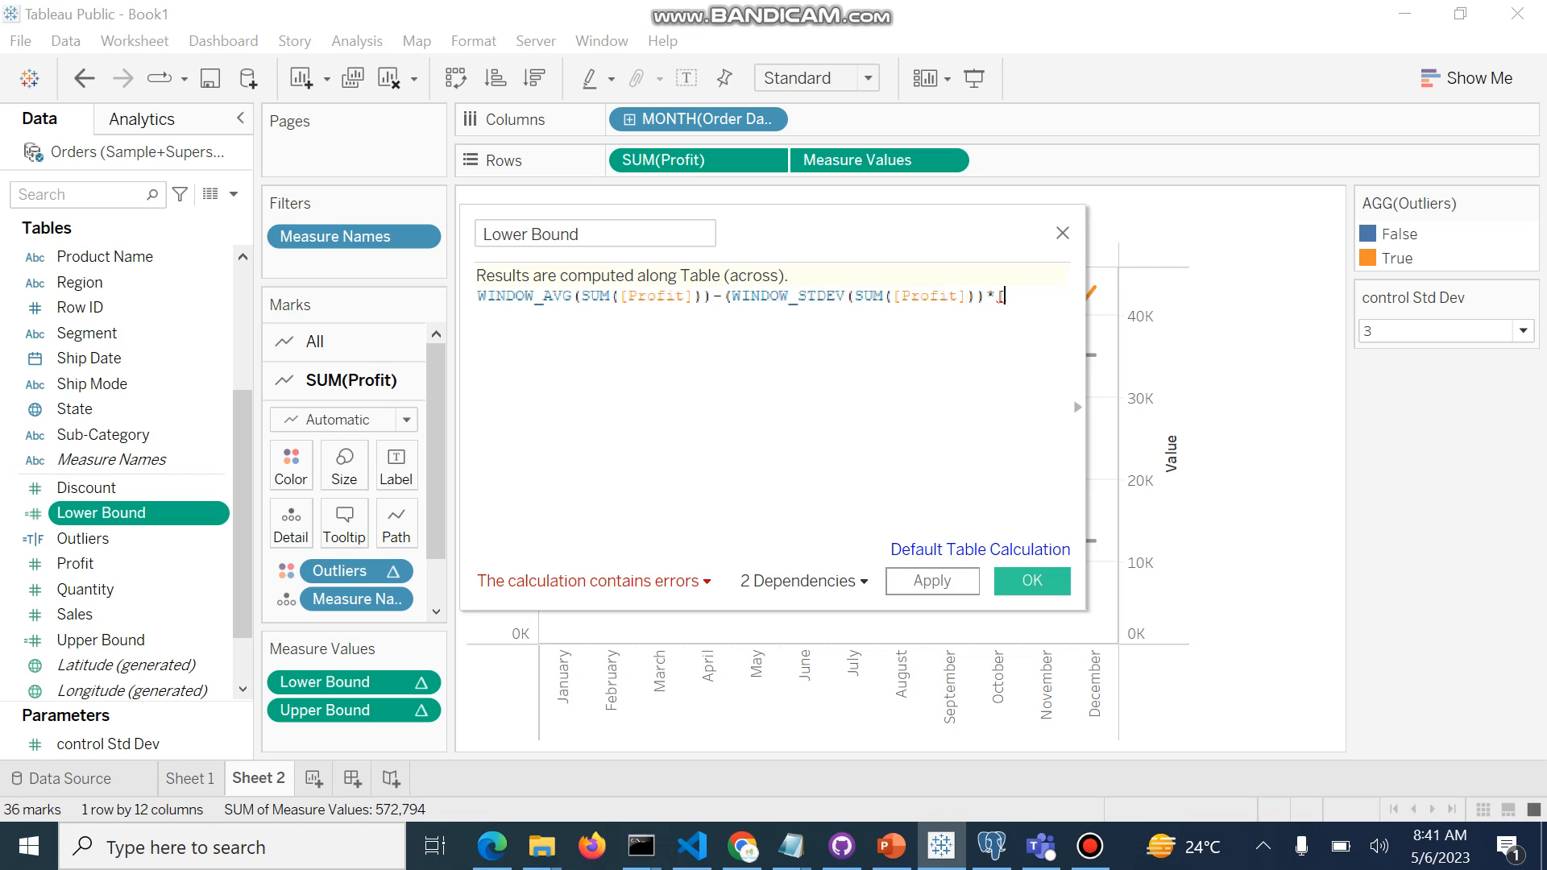
type("c")
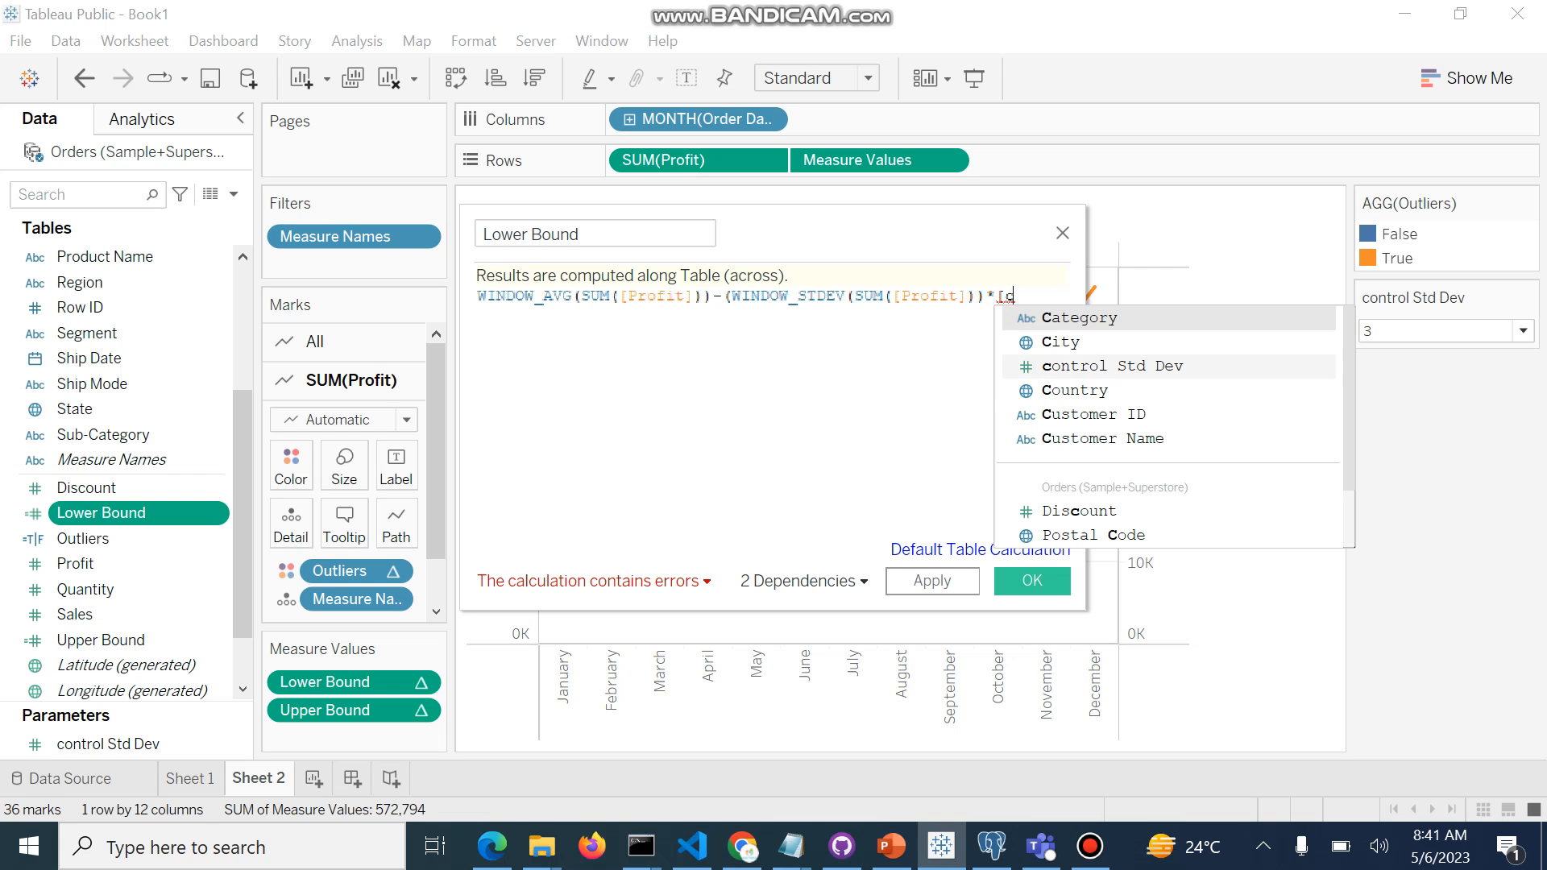
double_click(1112, 366)
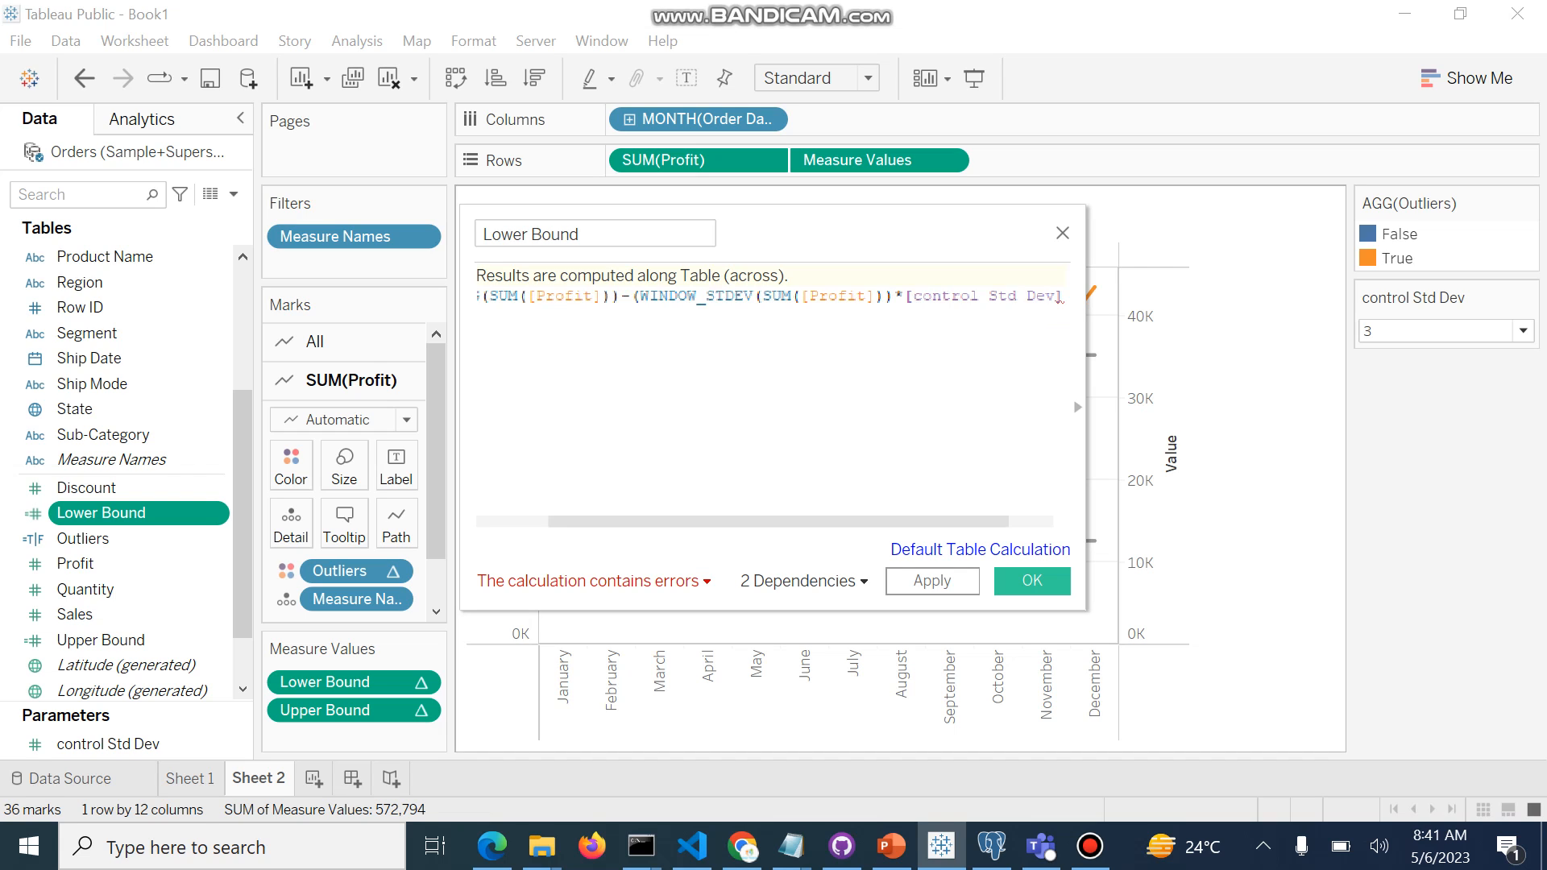
type(")")
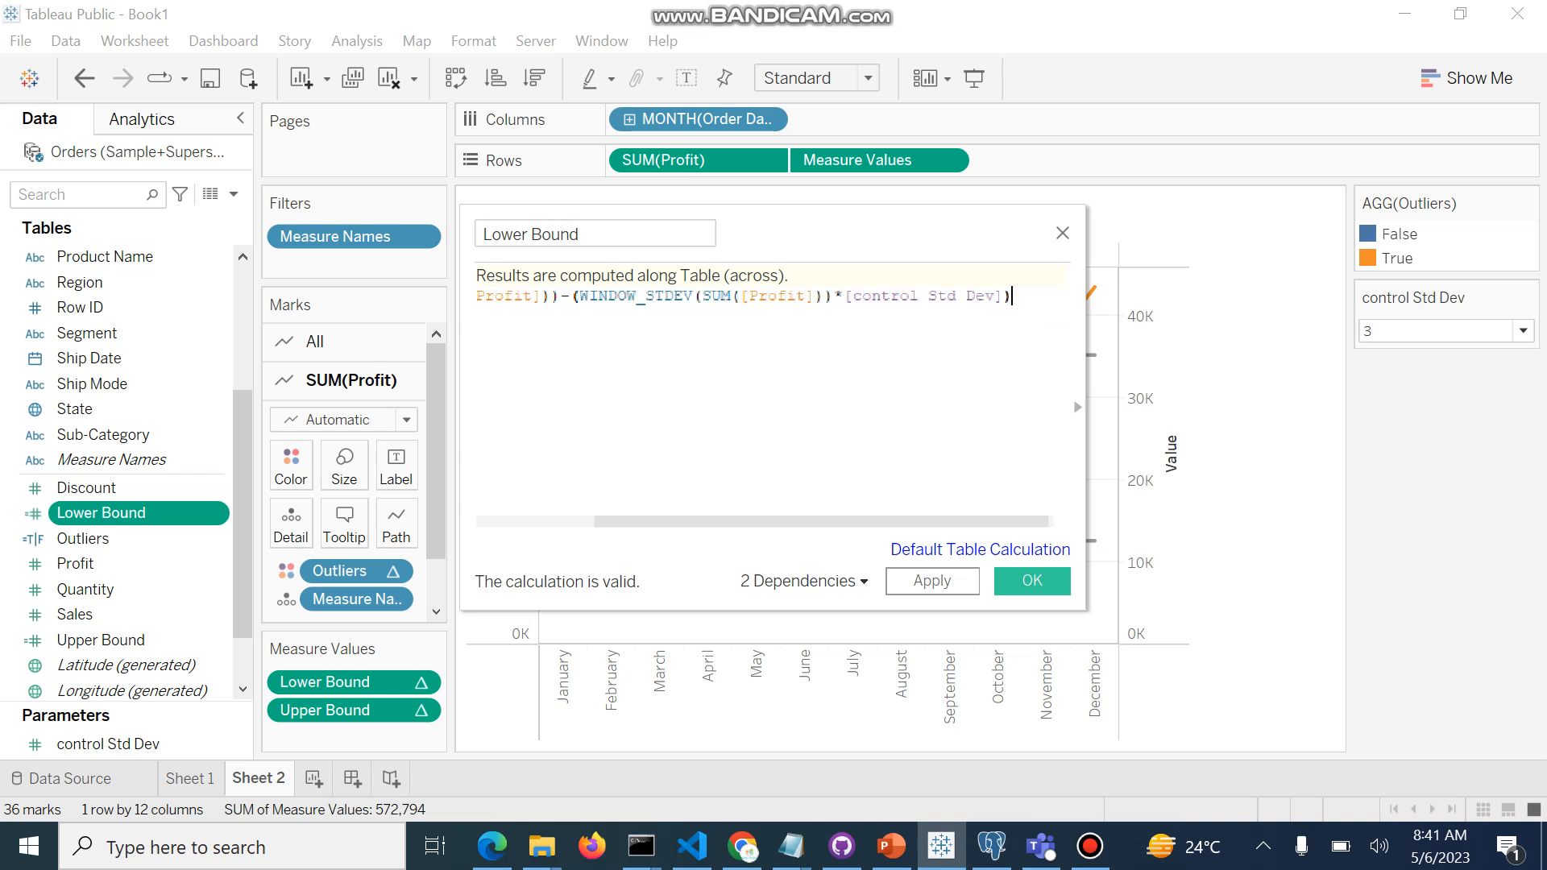
left_click(932, 580)
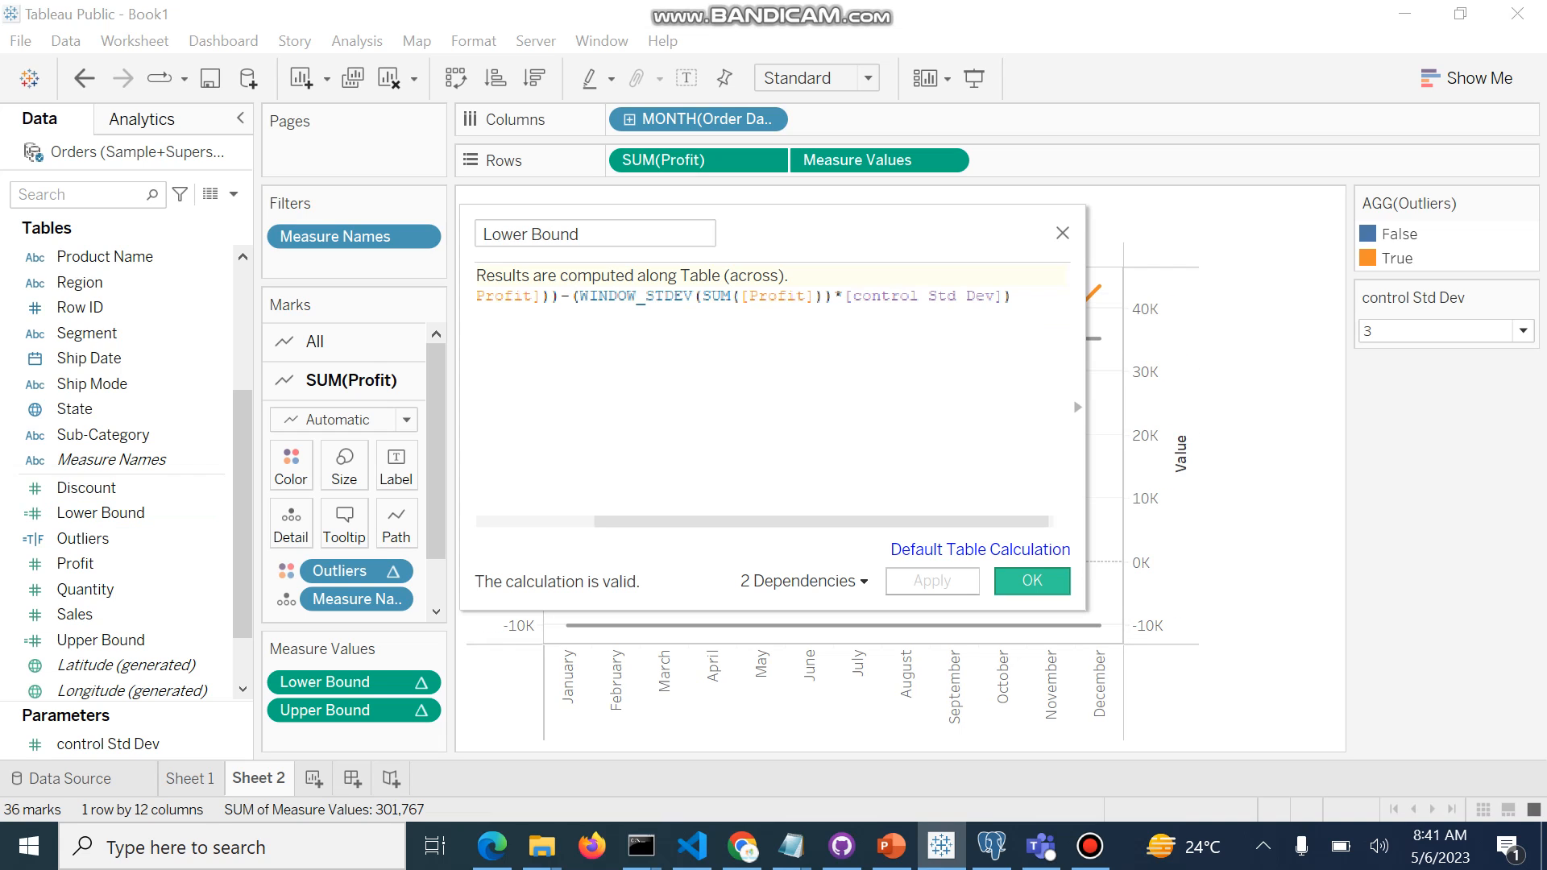
left_click(1032, 580)
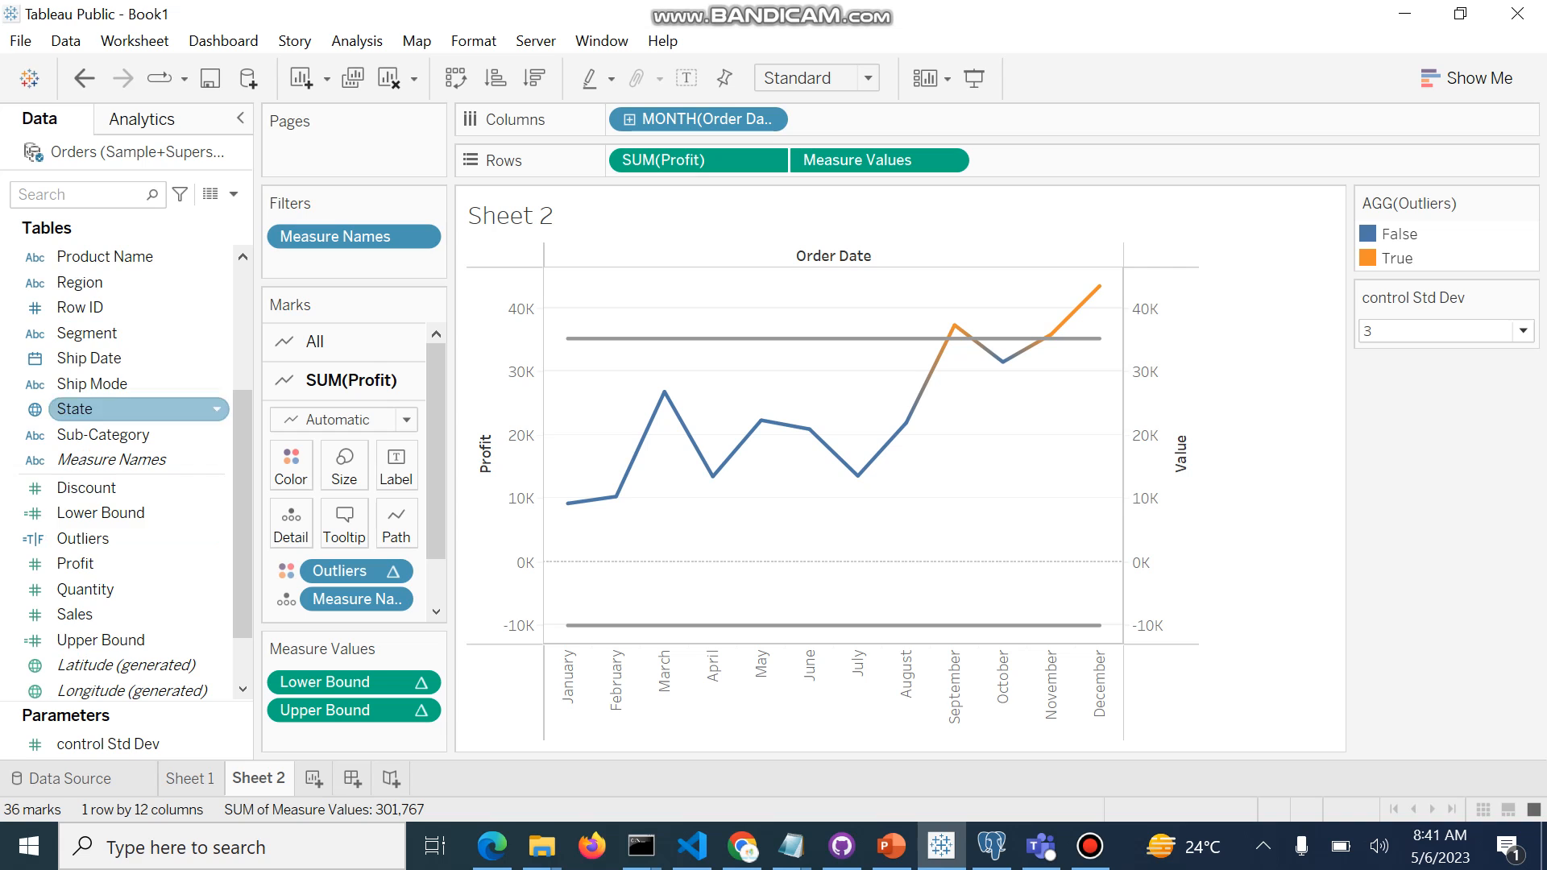
right_click(133, 640)
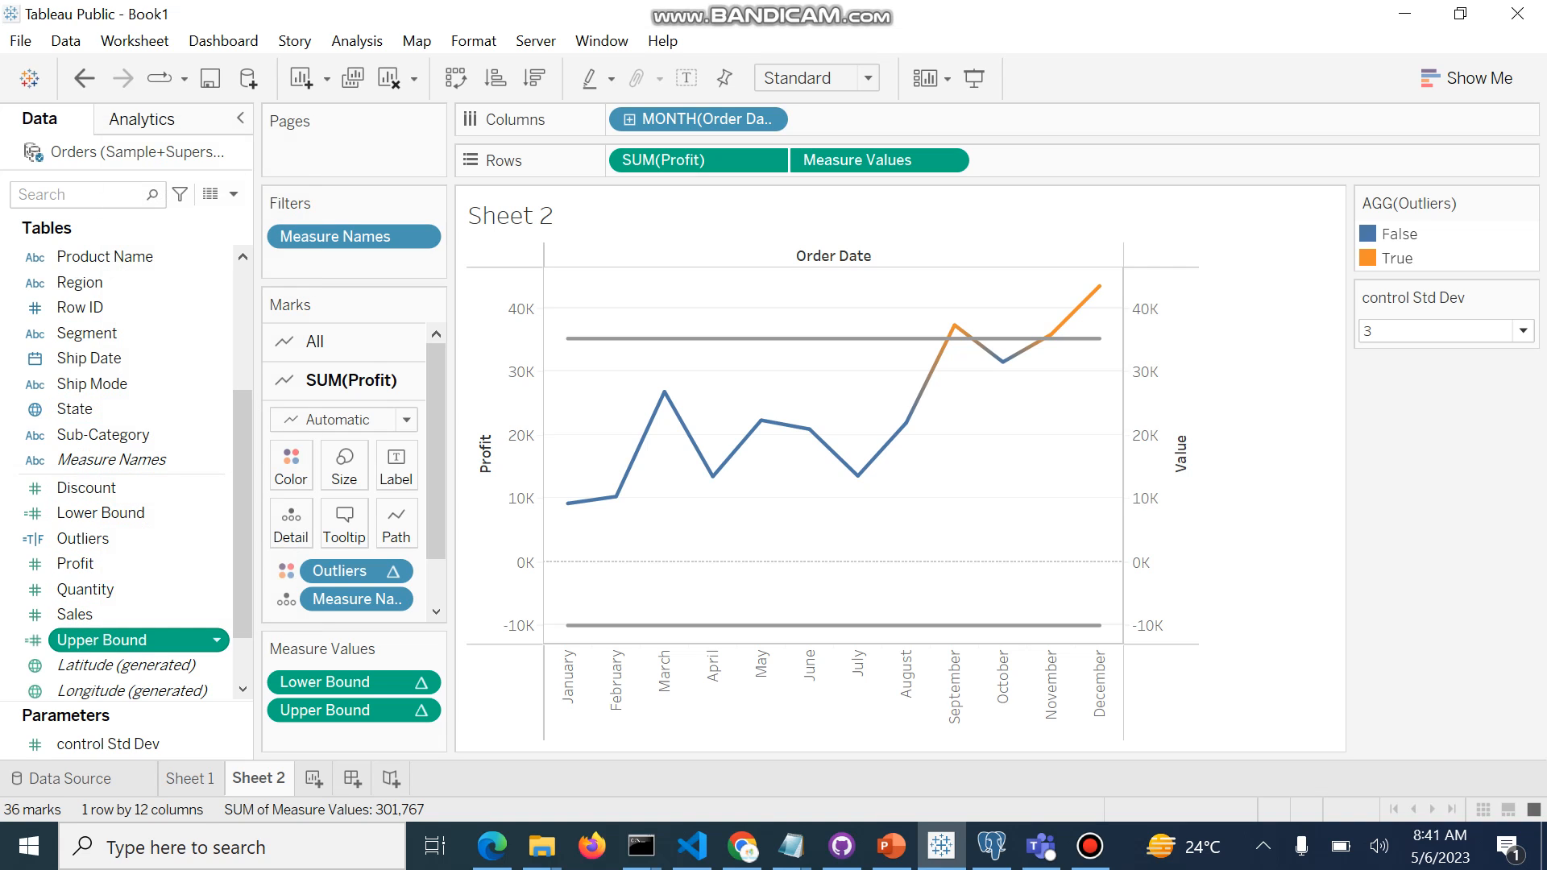
left_click(133, 640)
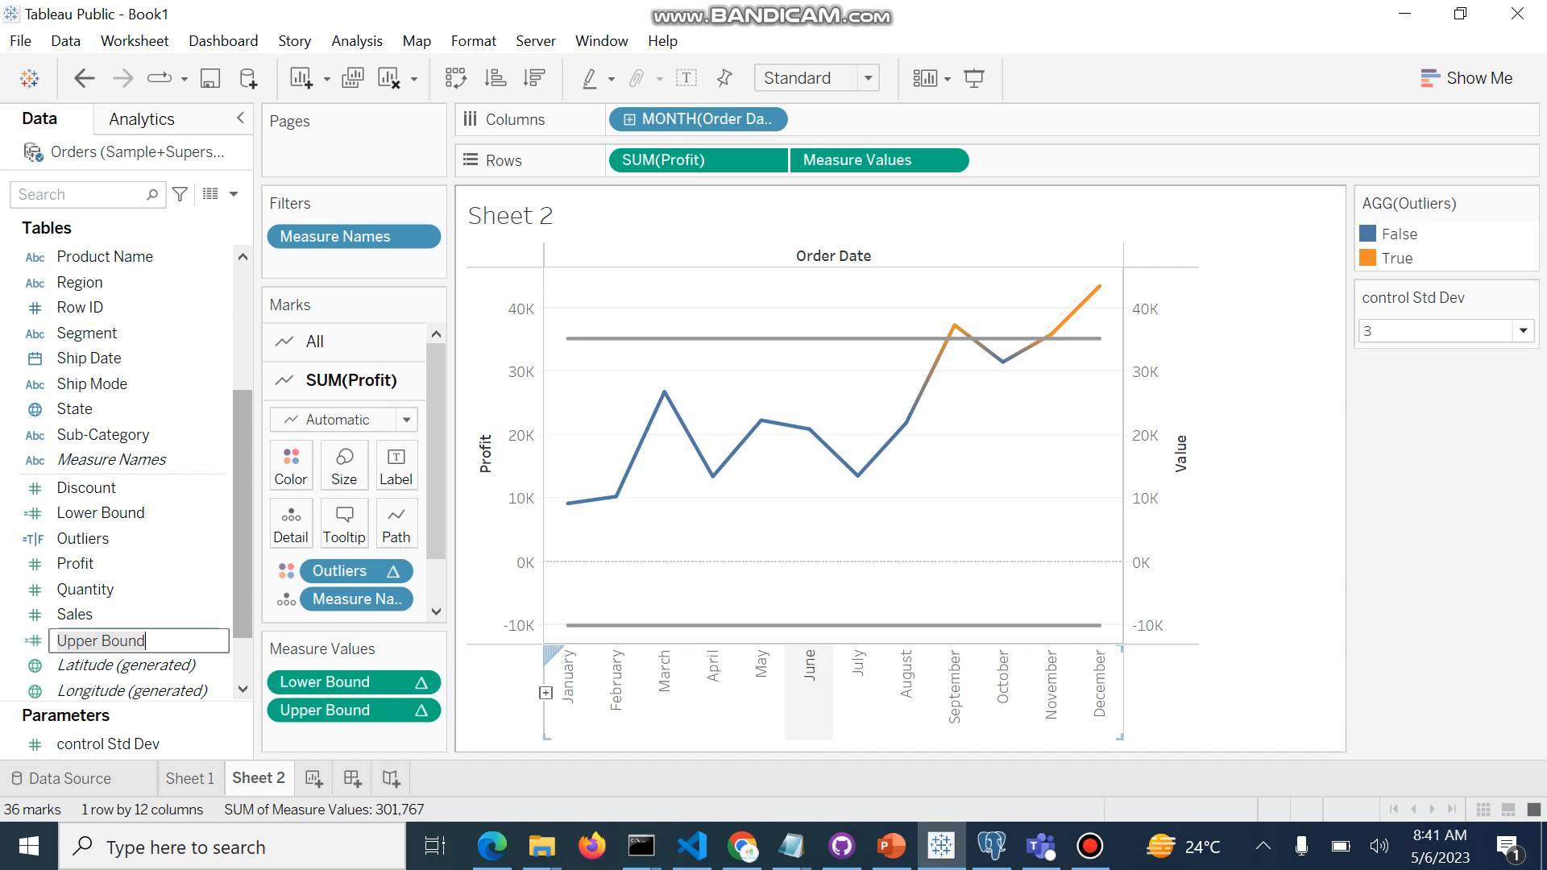
left_click(808, 677)
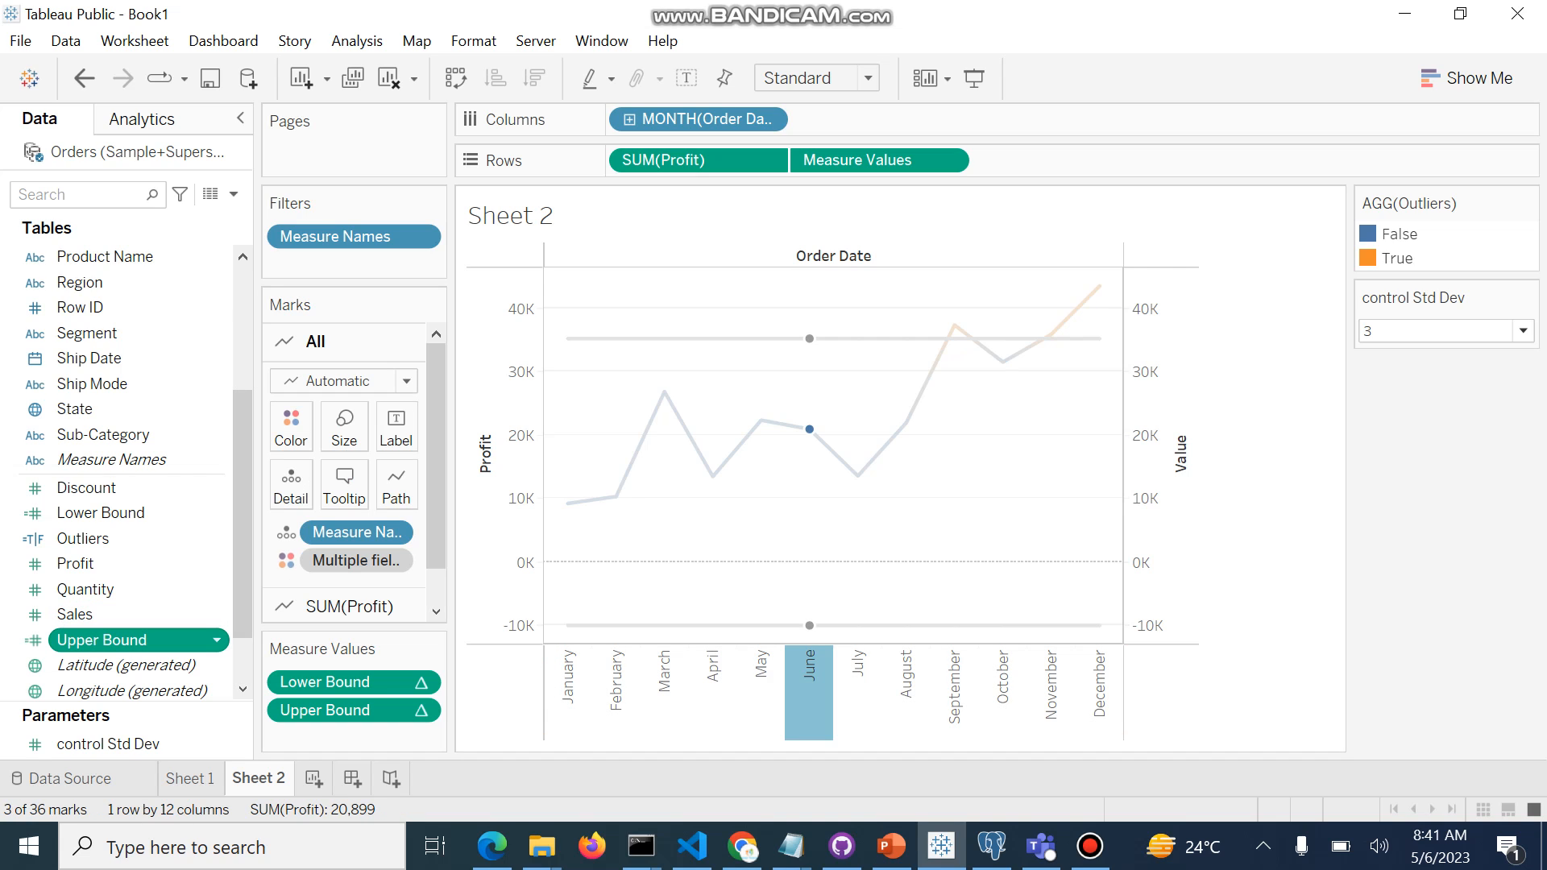
Change the Upper Bound formula to WINDOW_AVG(Sum([Profit]))+(WINDOW_STDEV(SUM([Profit]))*[control Std Dev]) and save it.
left_click(216, 640)
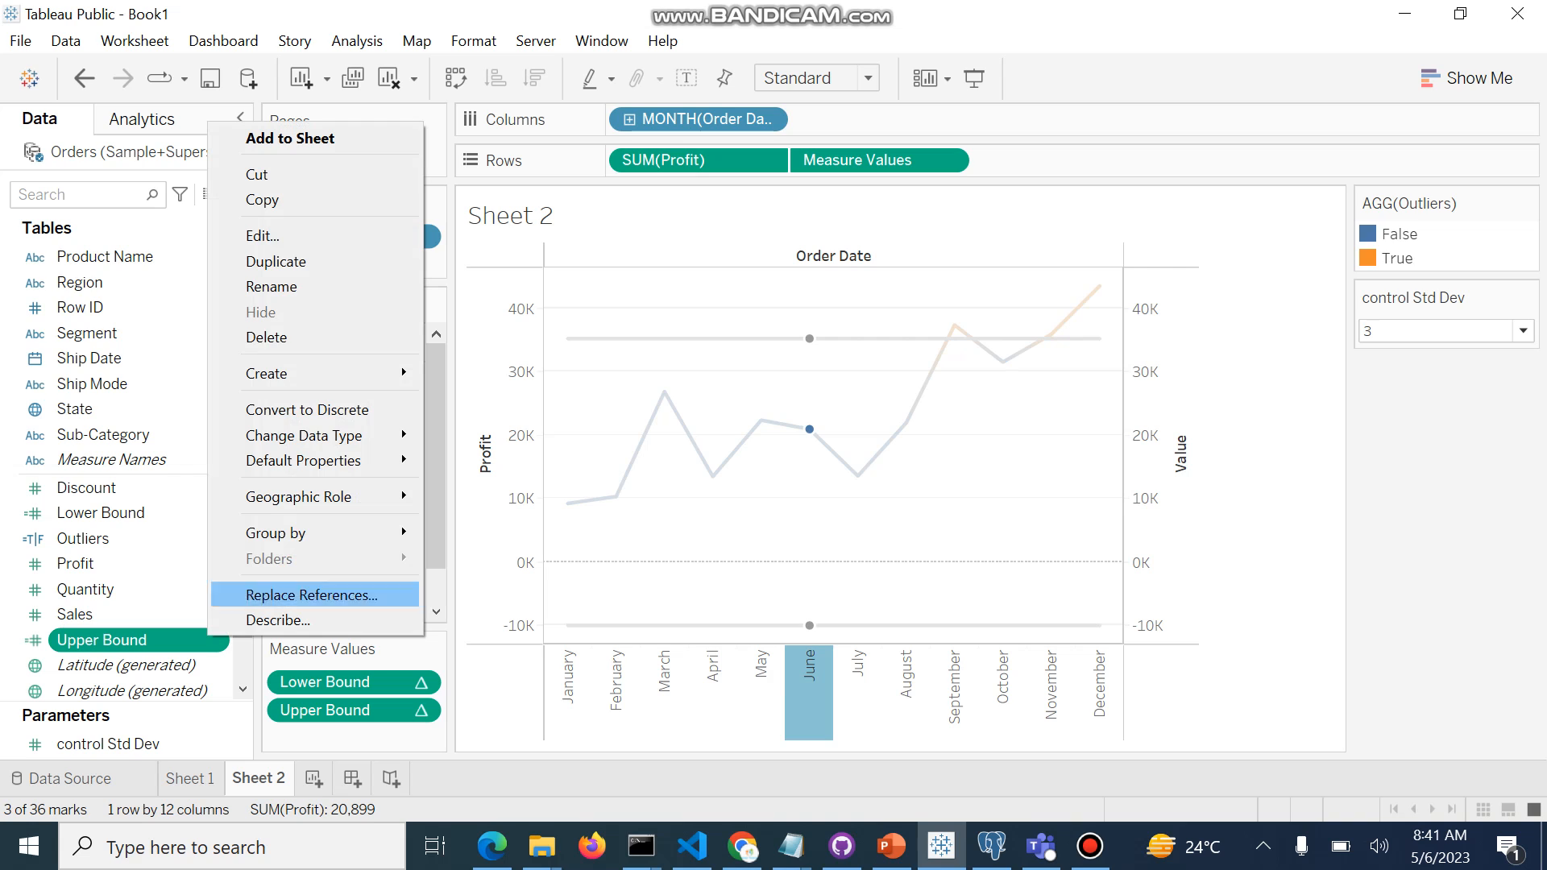
left_click(262, 236)
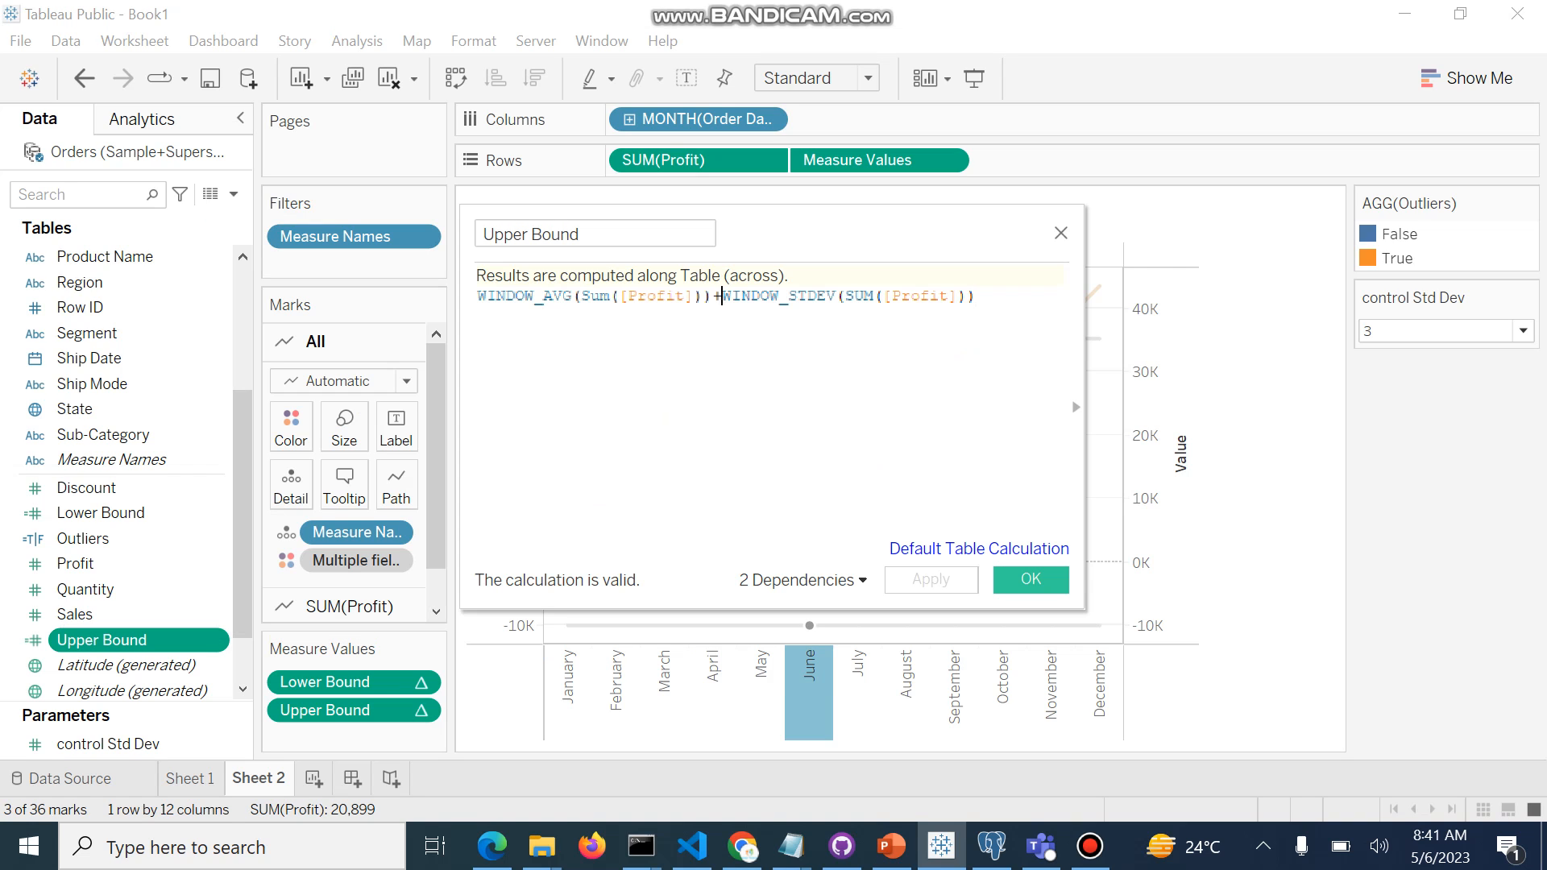
type("(")
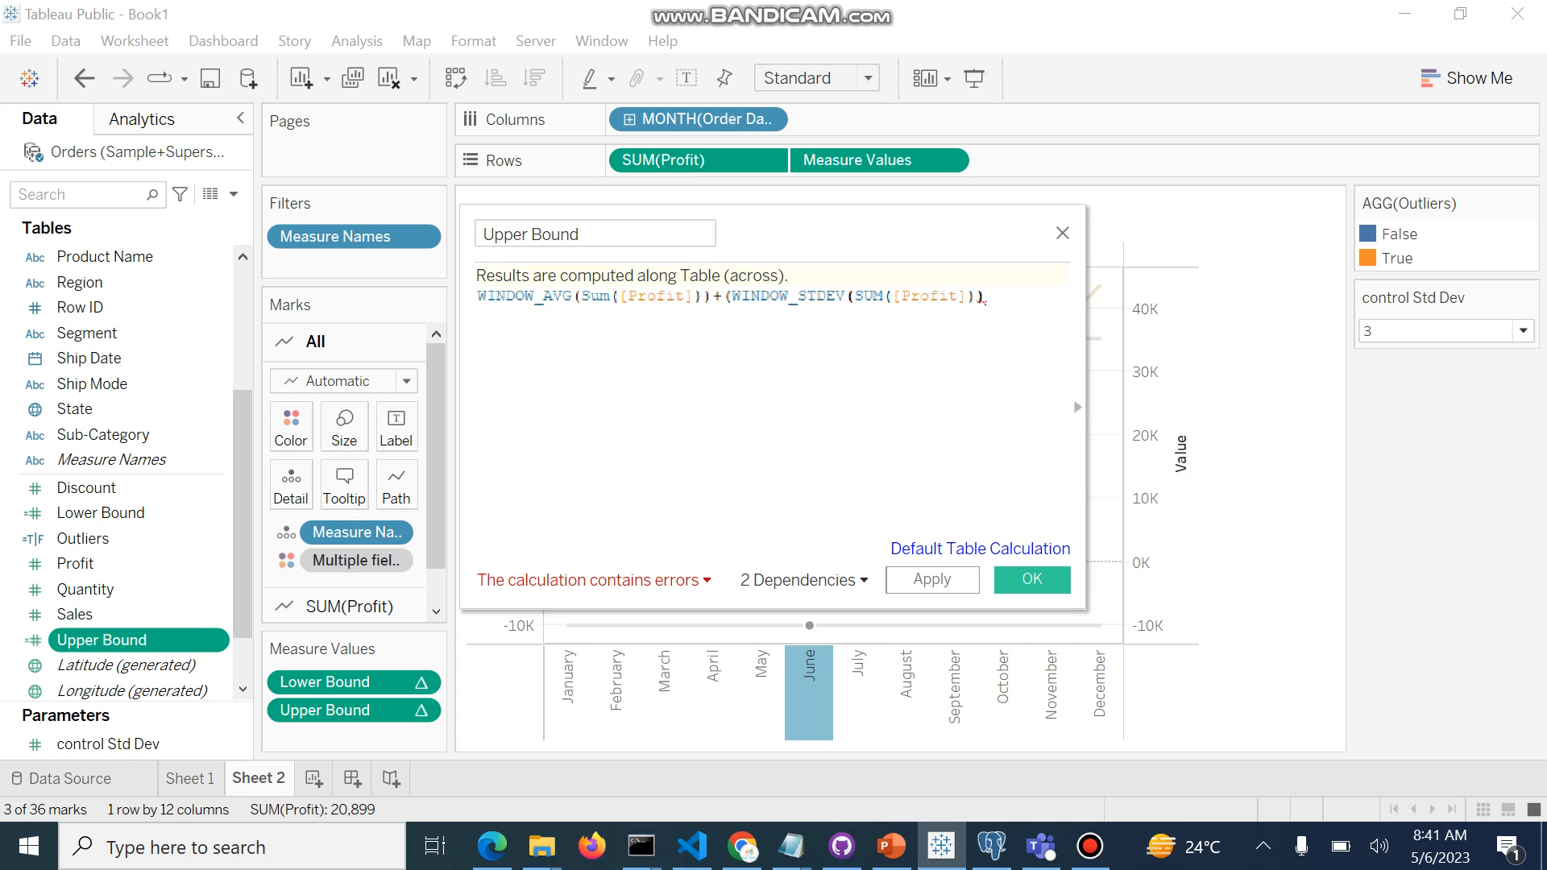
type("*")
type("[C")
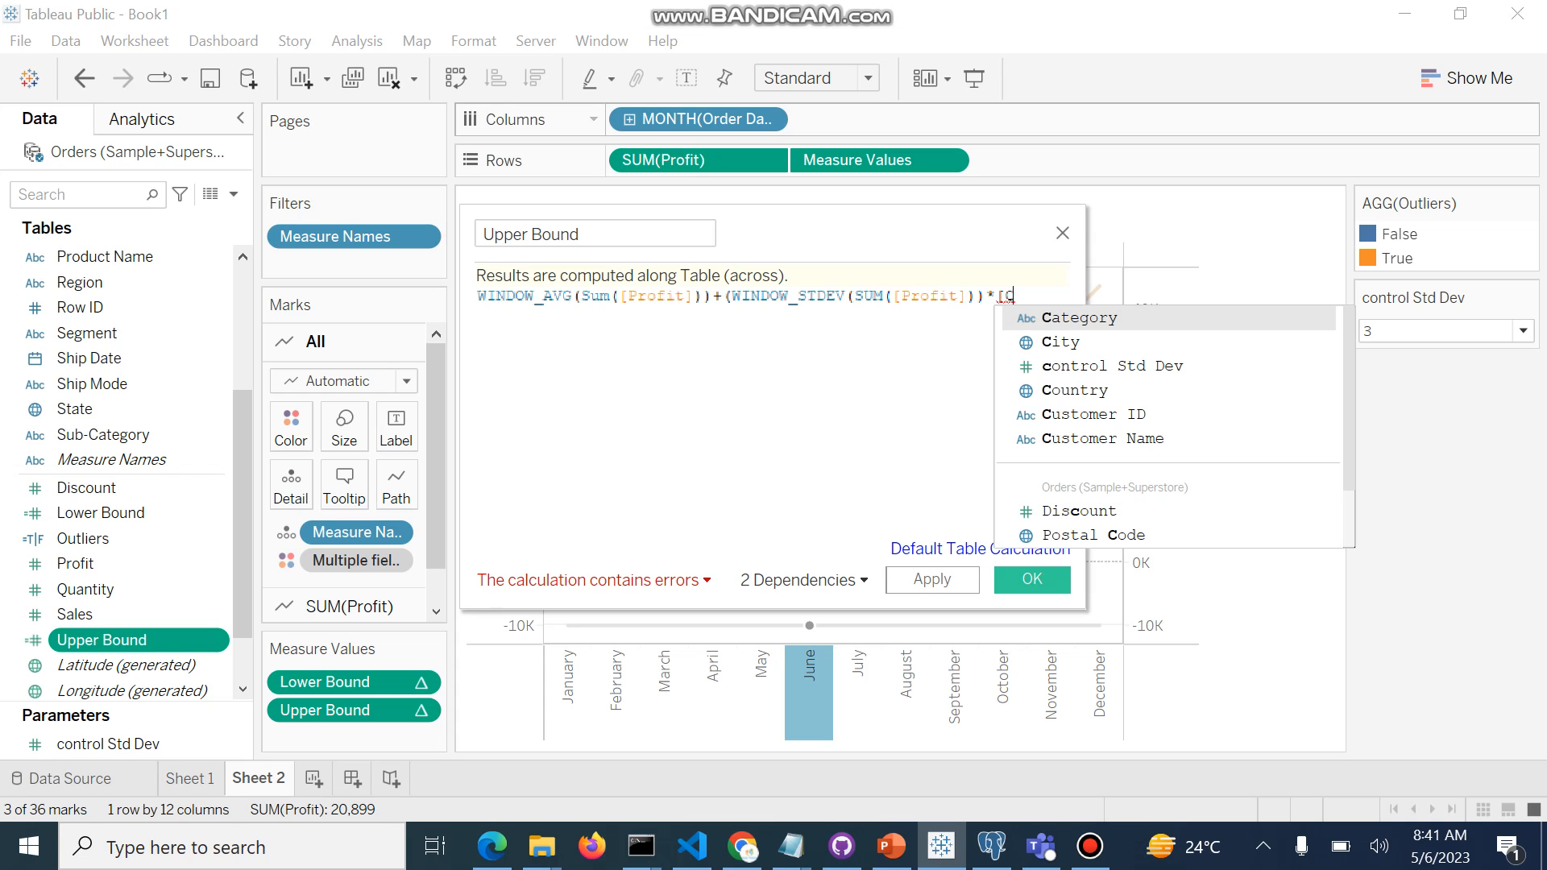
key("Down")
key("Down")
key("Return")
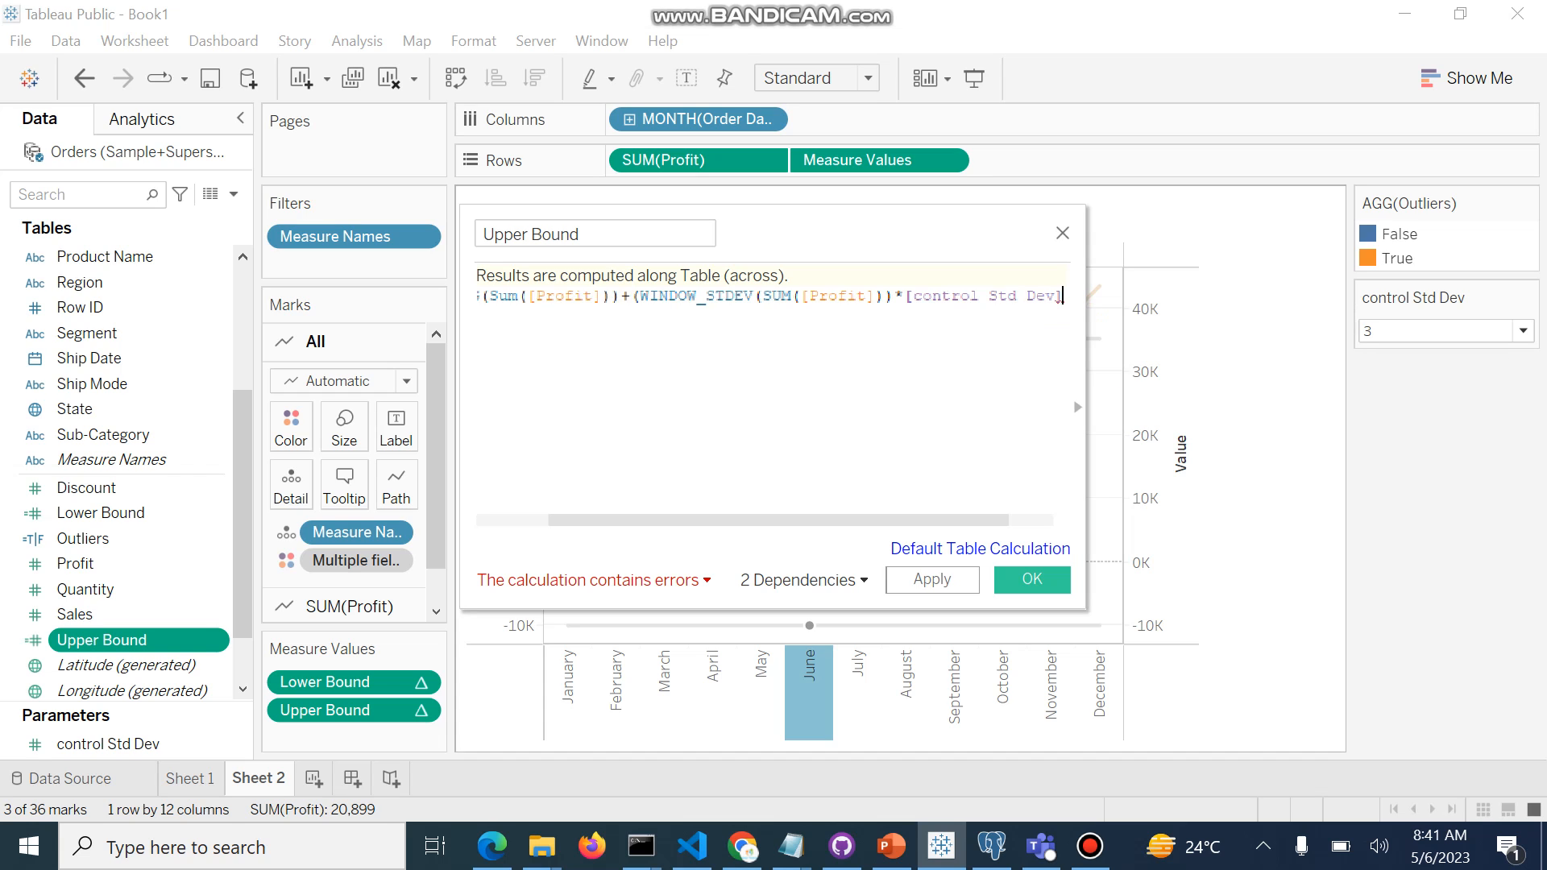
type(")")
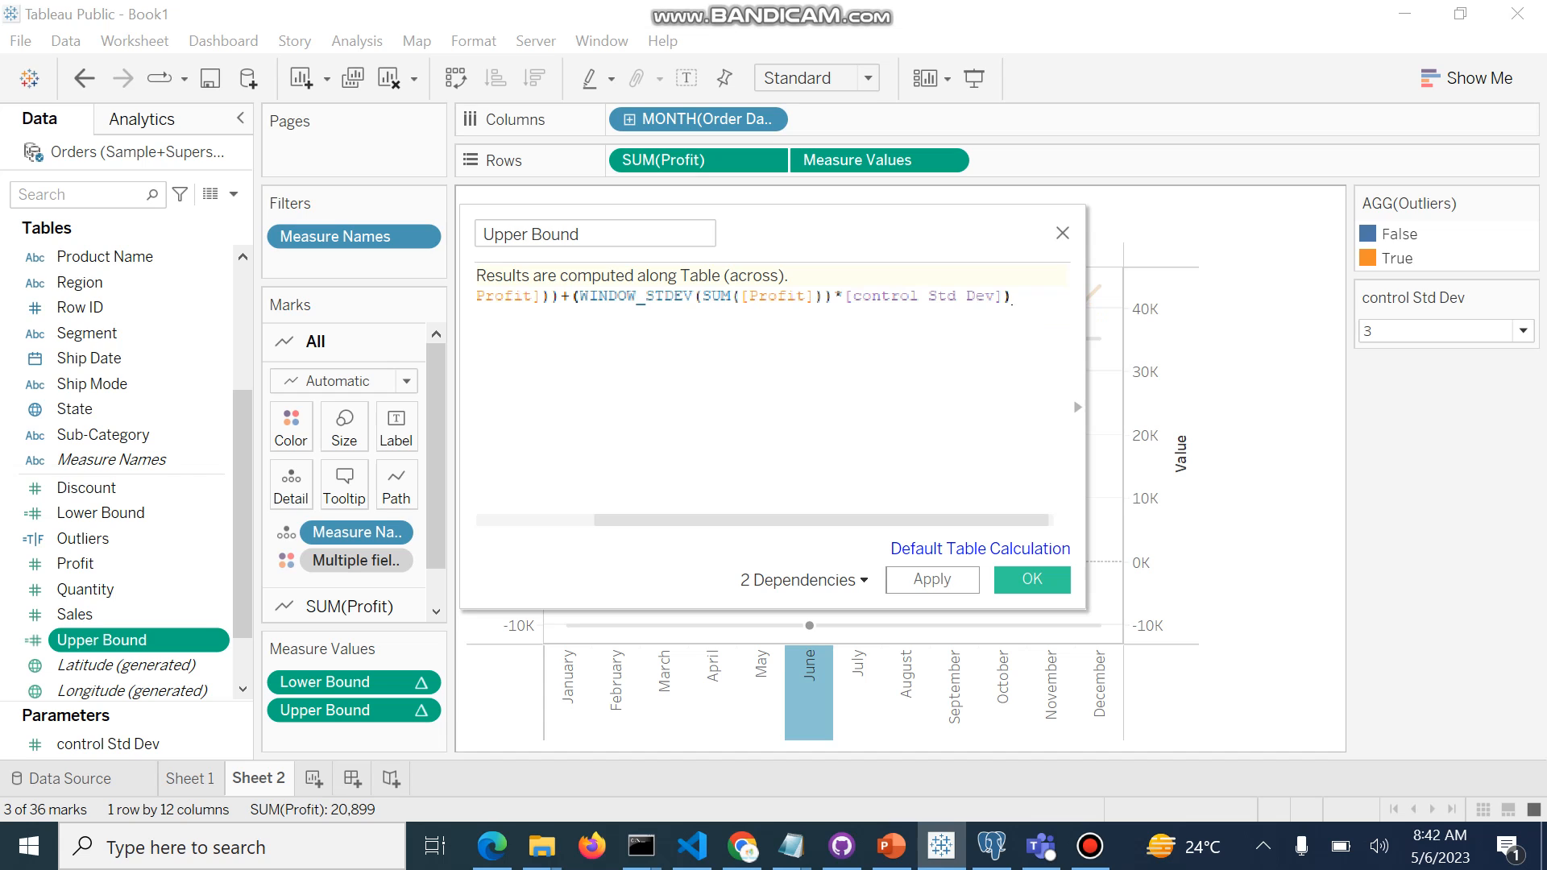
left_click(932, 579)
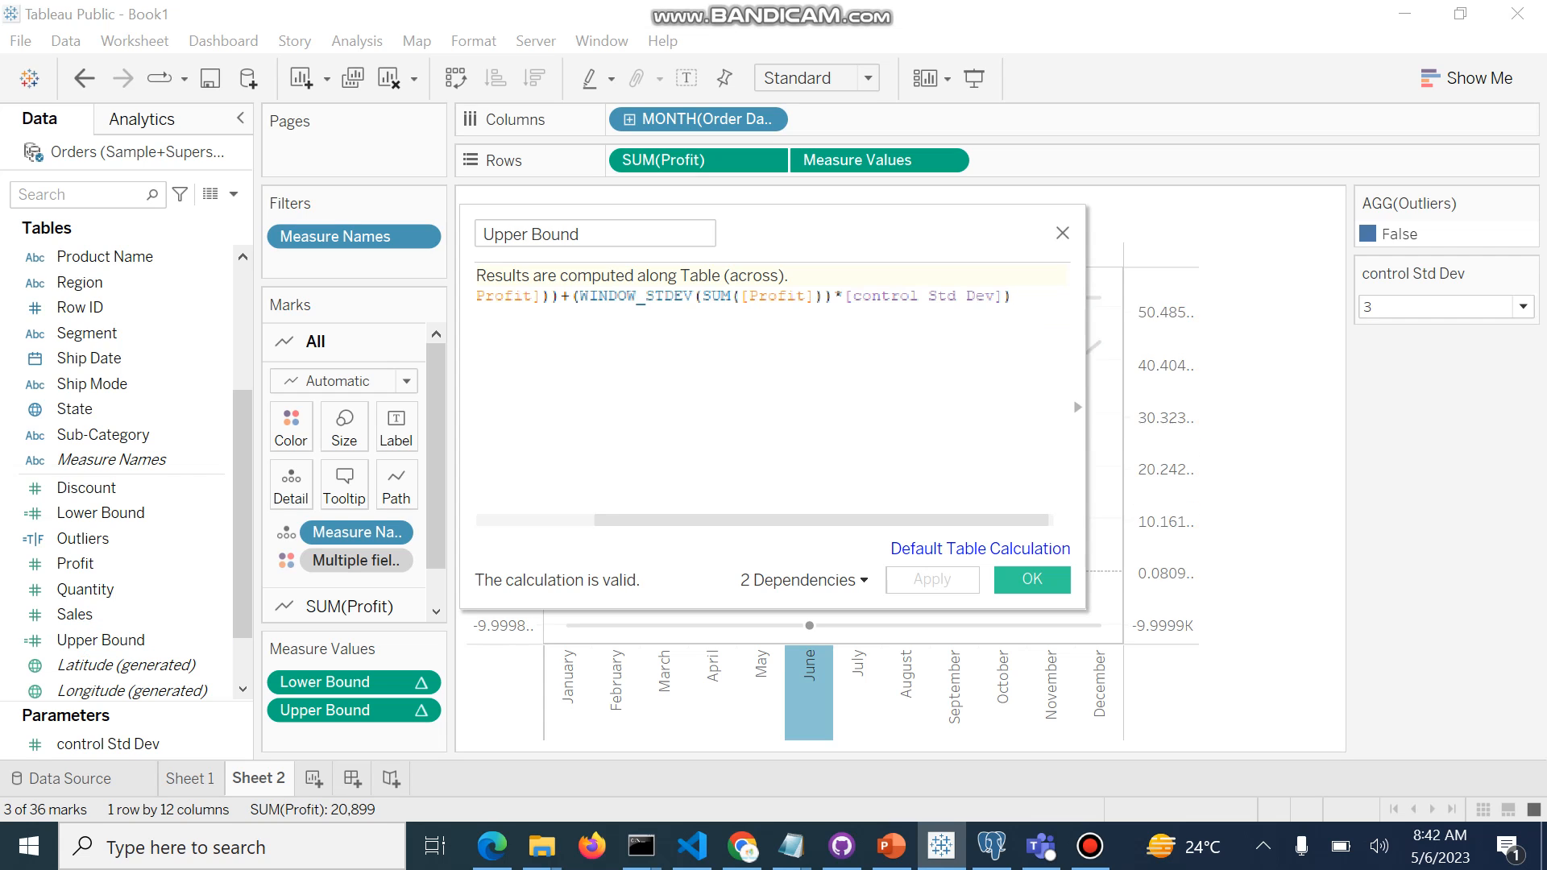
left_click(1032, 579)
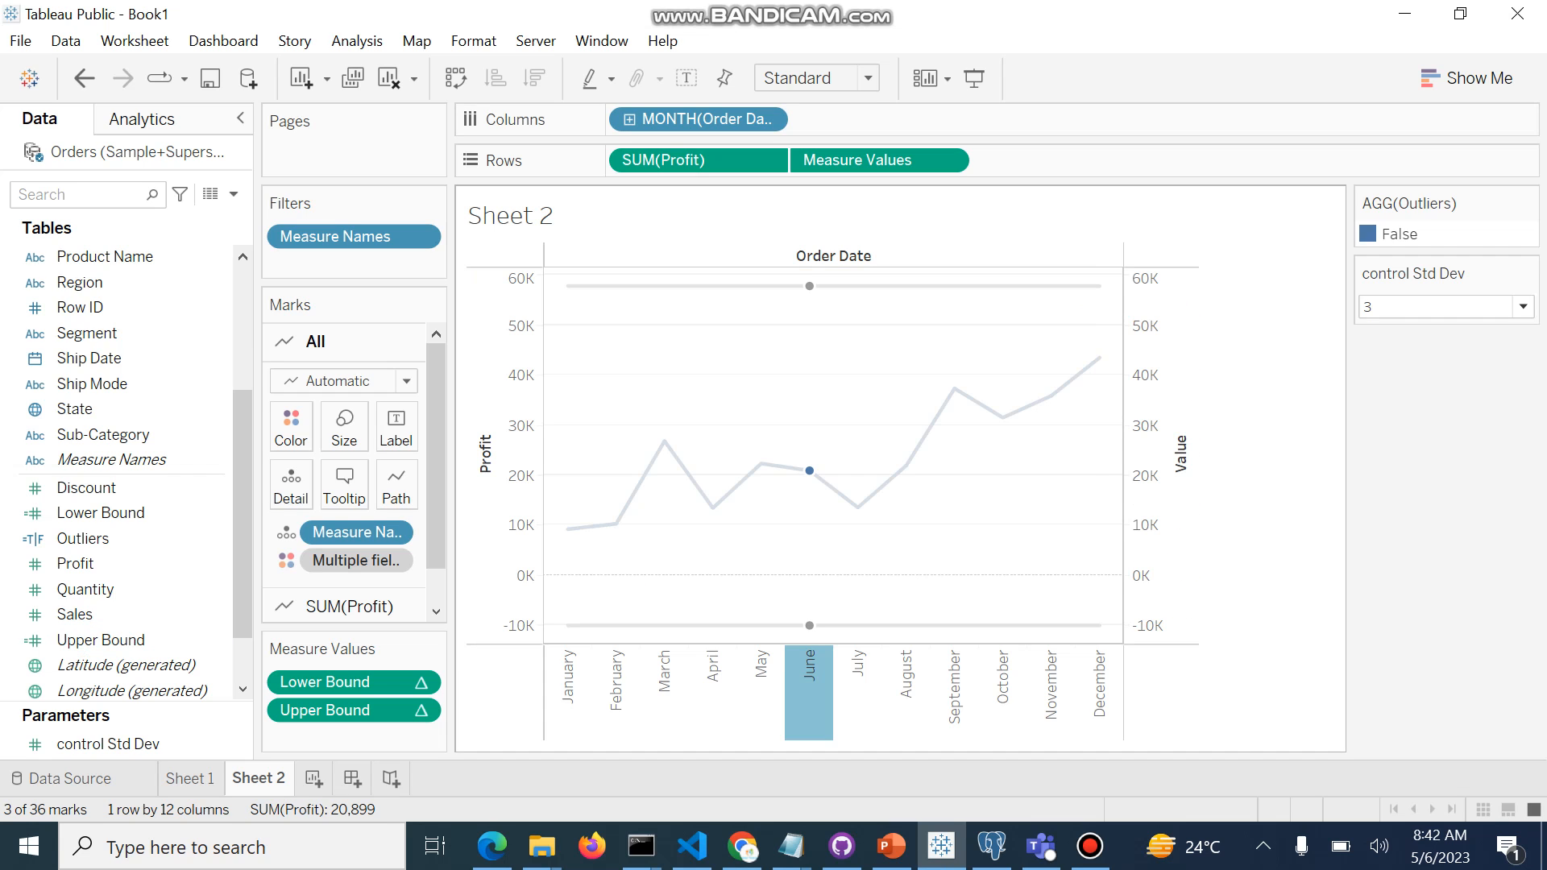
Test the bounds on the chart by switching the control Std Dev parameter through 1, 2, 3 and 4.
left_click(1523, 307)
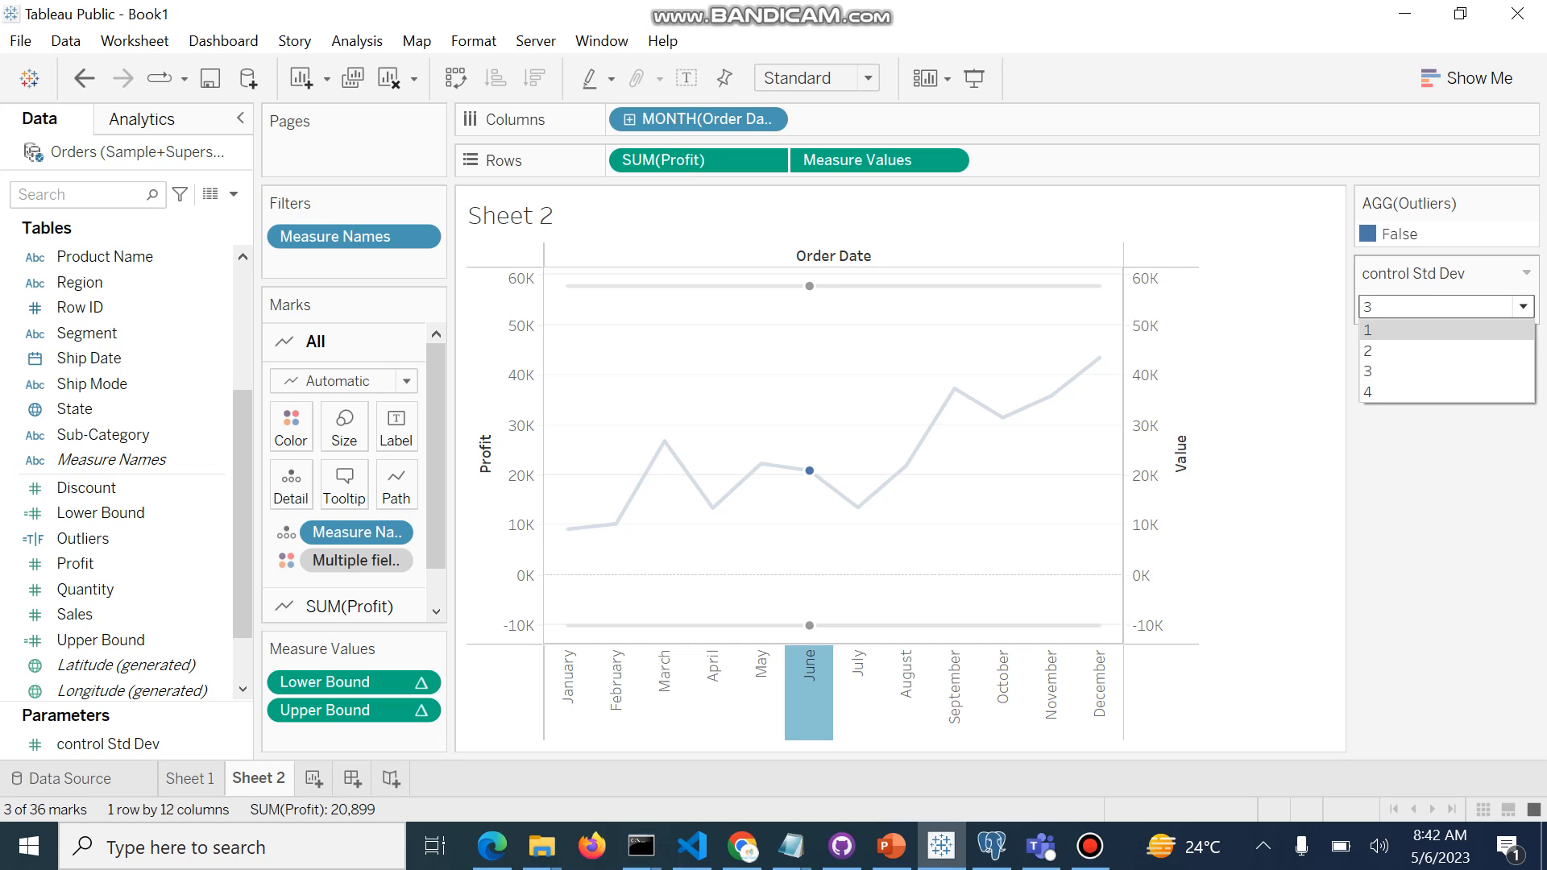
left_click(1447, 330)
left_click(1523, 331)
left_click(1447, 367)
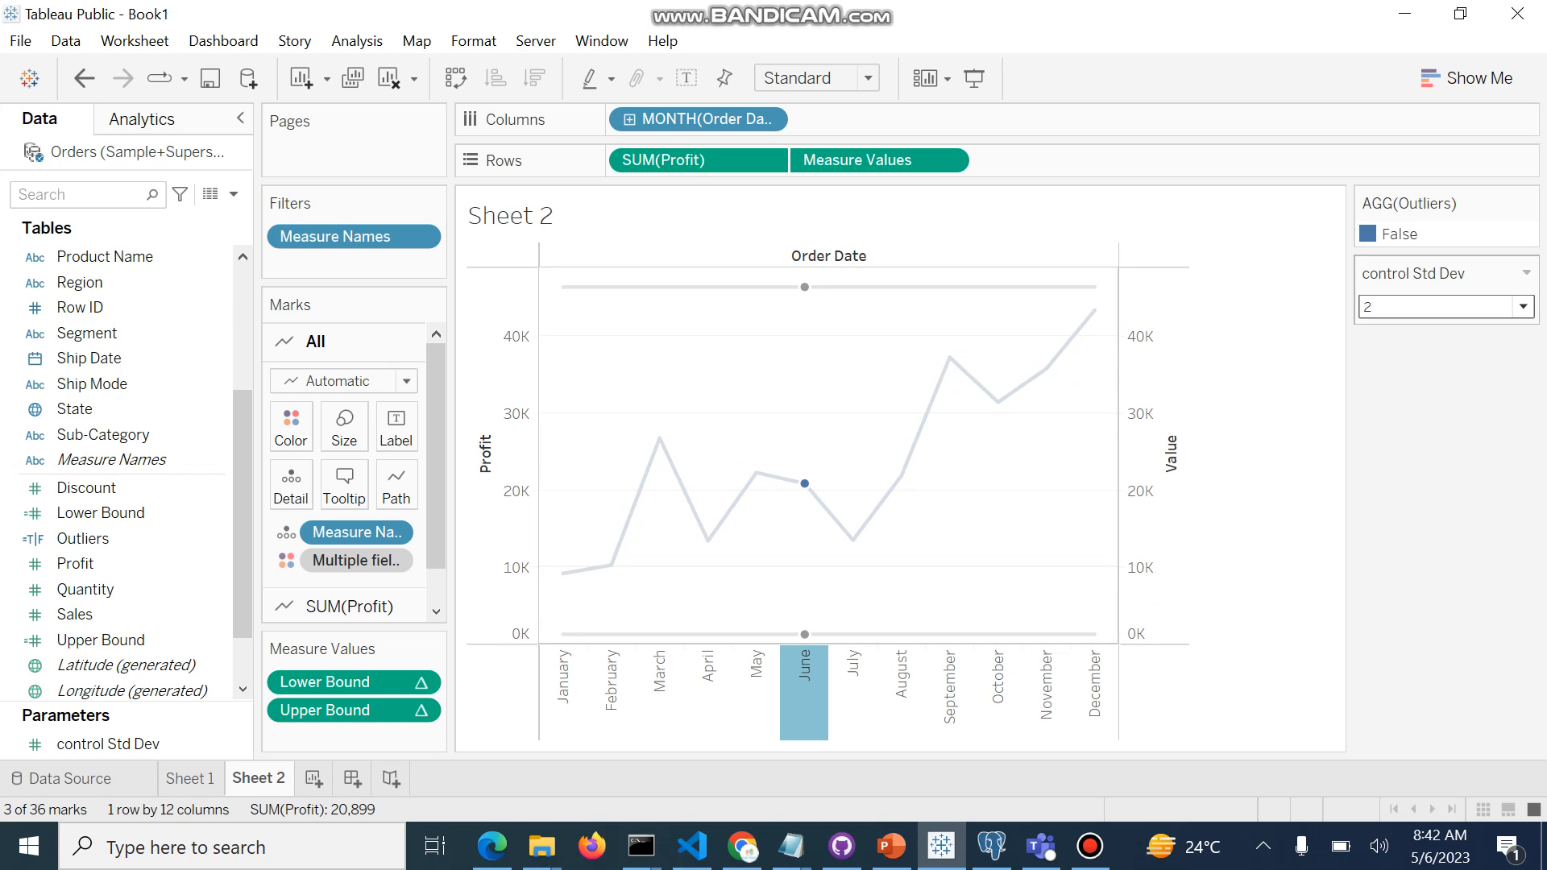
left_click(1522, 307)
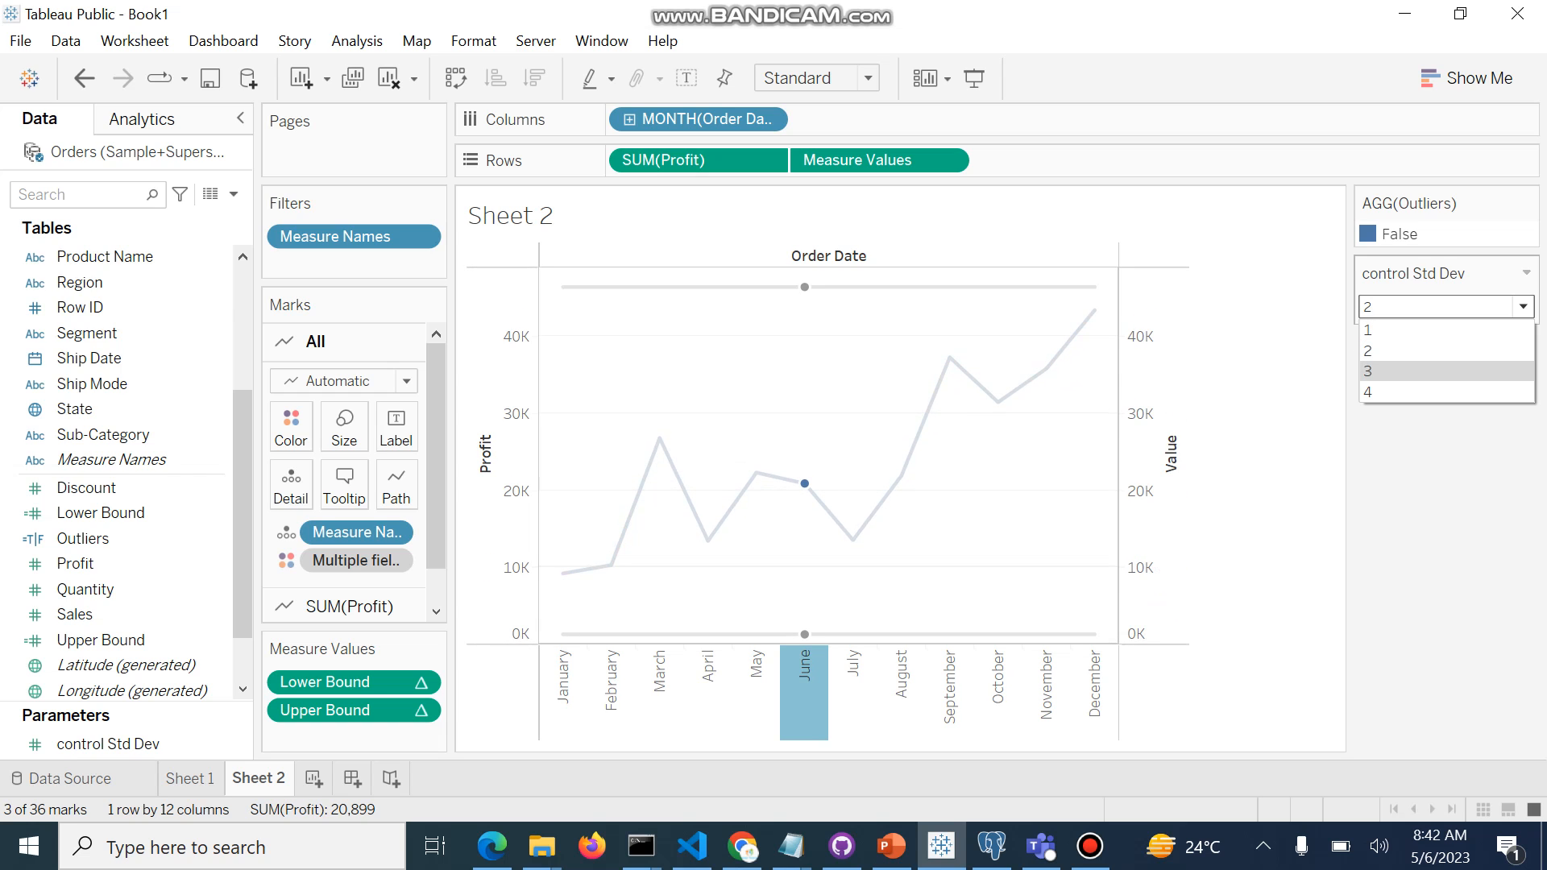
left_click(1447, 371)
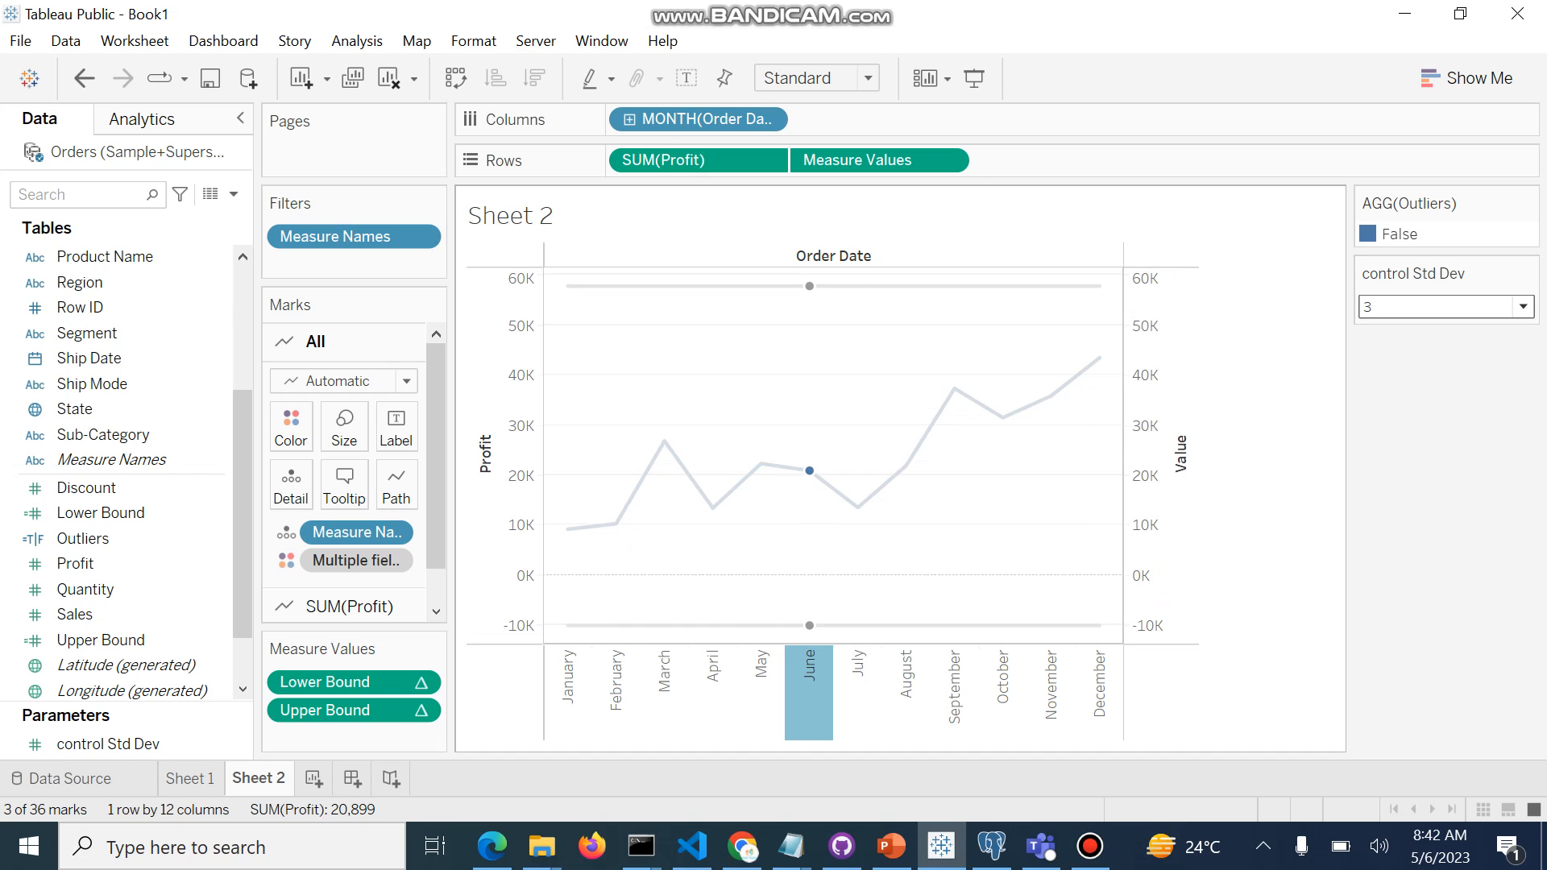
left_click(1523, 307)
left_click(1447, 392)
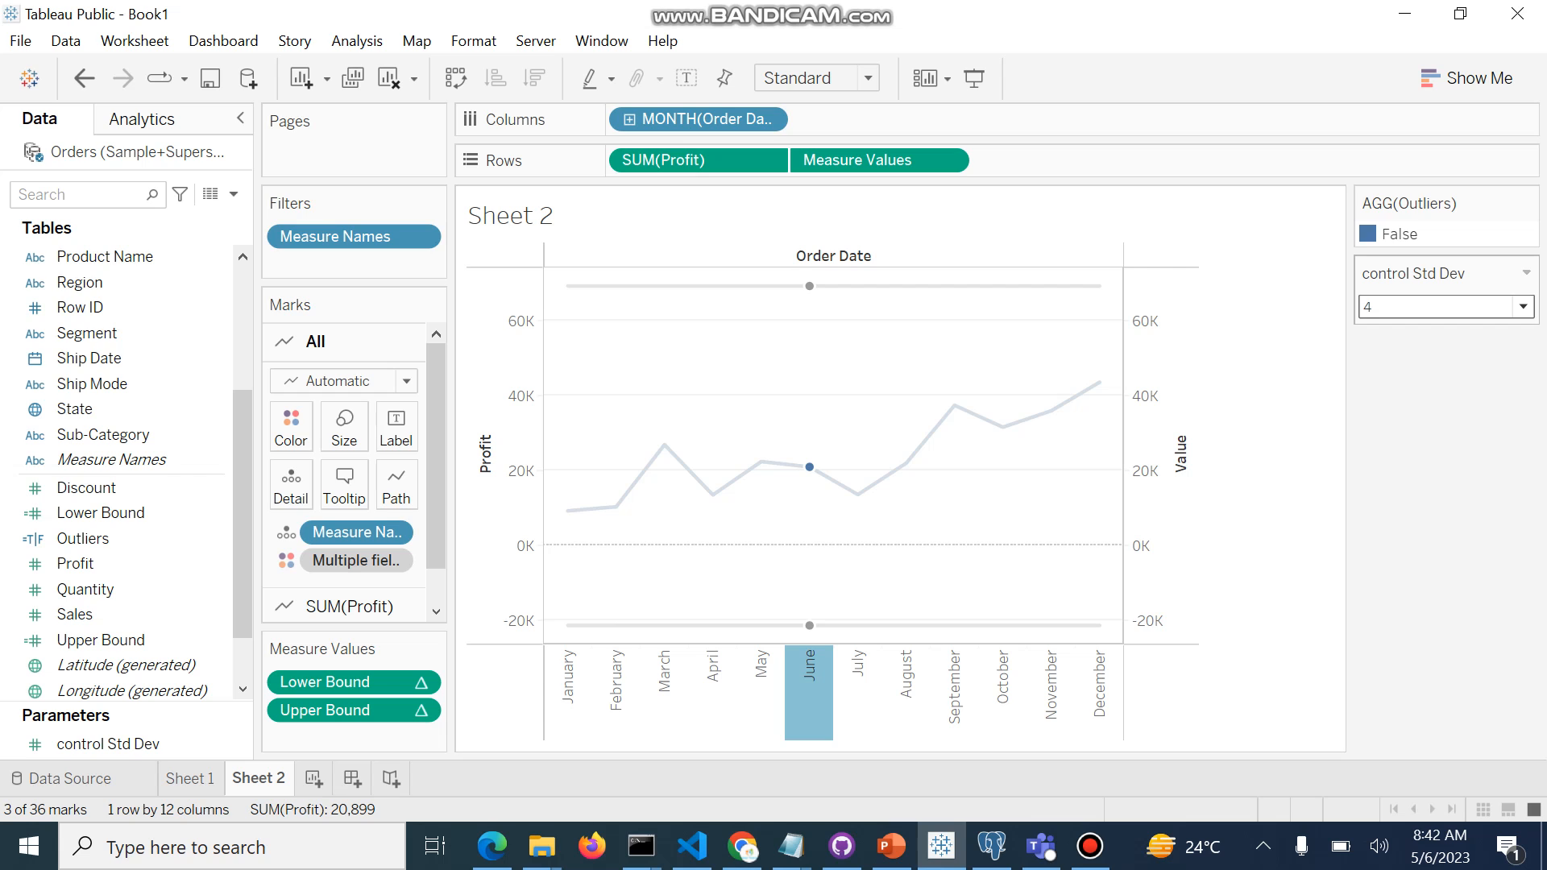
Switch the control Std Dev parameter to 1, 2 and finally 3 to compare the outliers.
left_click(1523, 307)
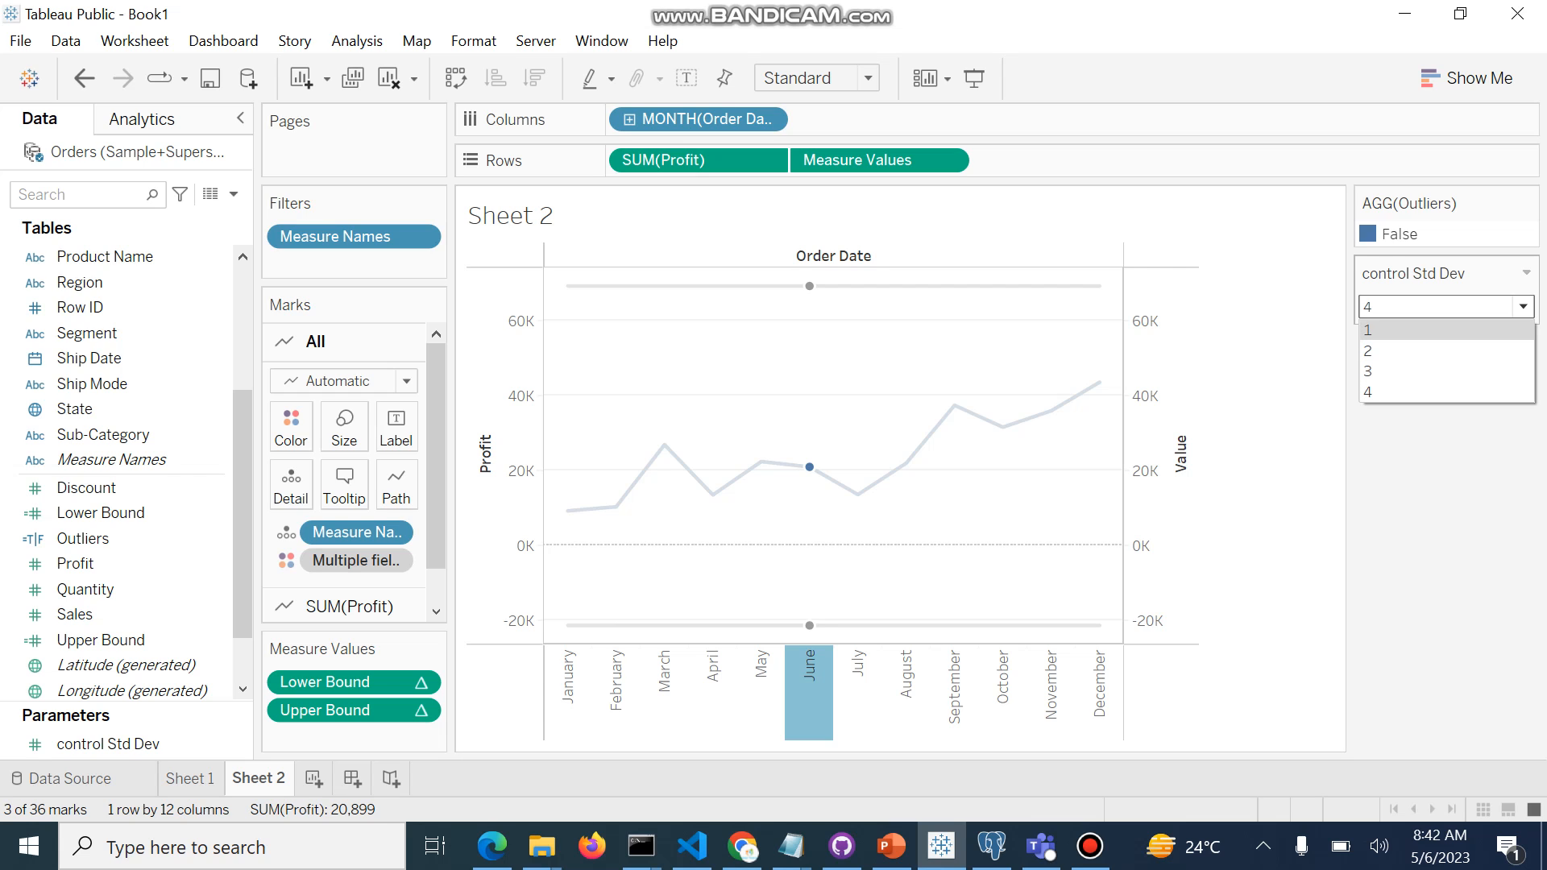
left_click(1491, 330)
left_click(1523, 330)
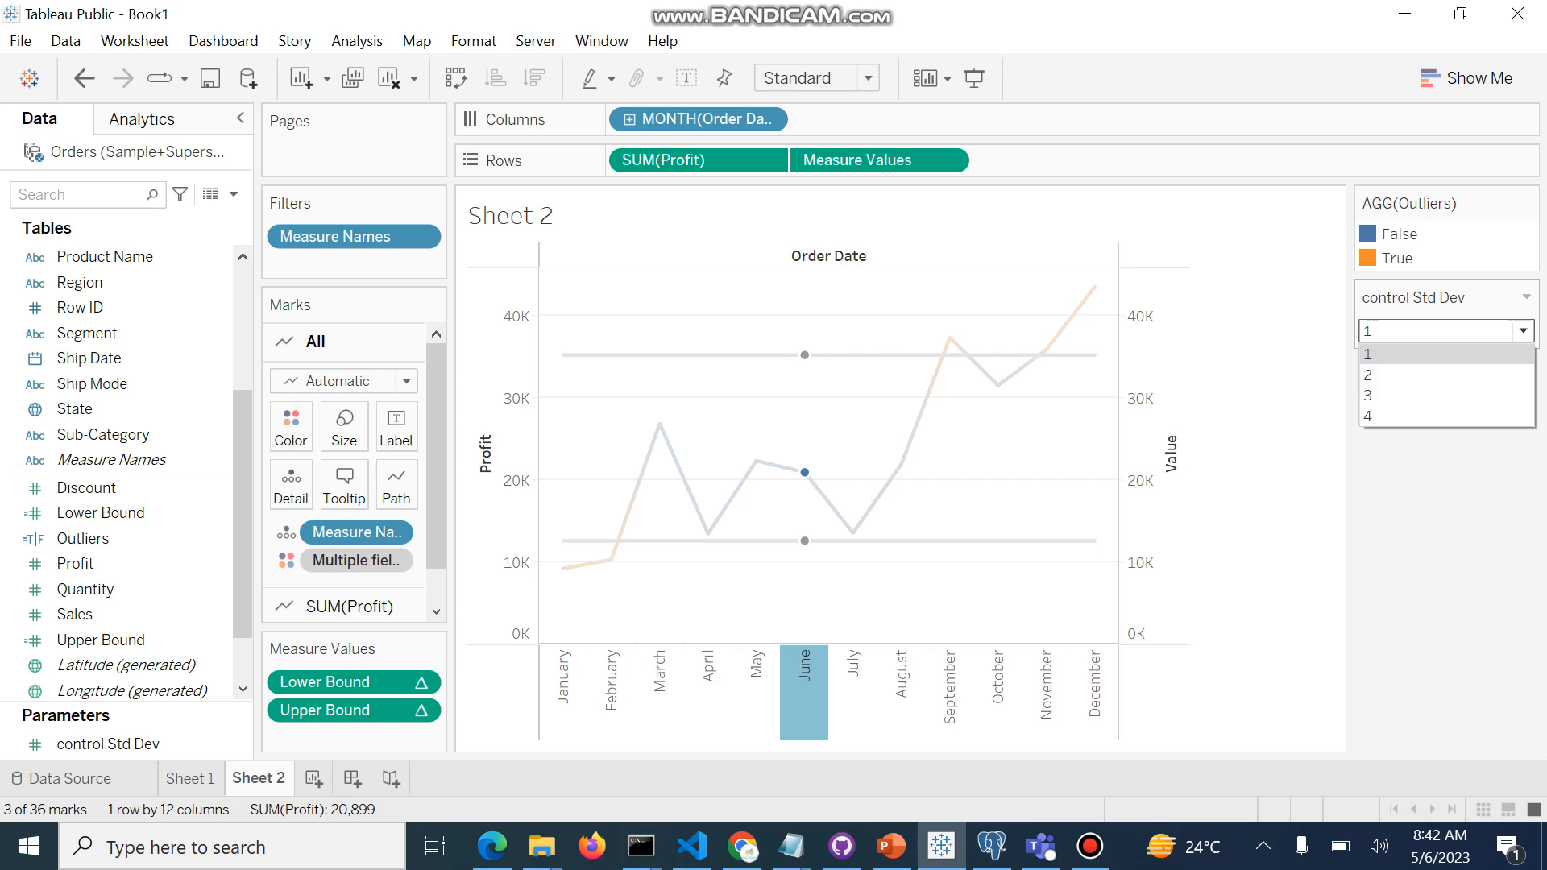
left_click(1443, 372)
left_click(1523, 307)
left_click(1442, 371)
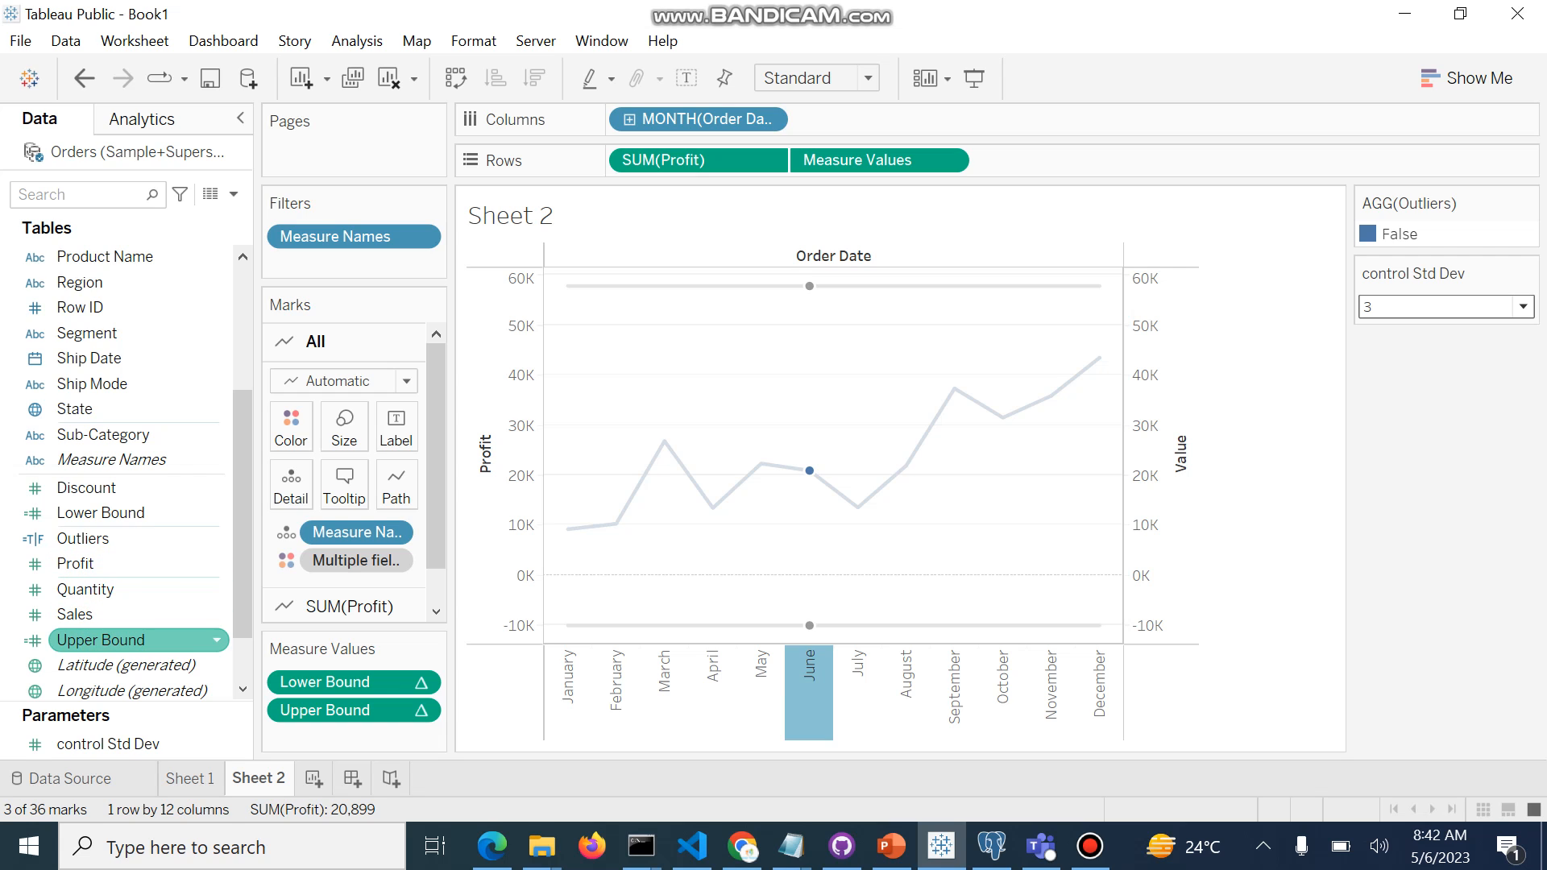
Color all marks of the control chart by the control Std Dev parameter.
left_click_drag(149, 744, 291, 428)
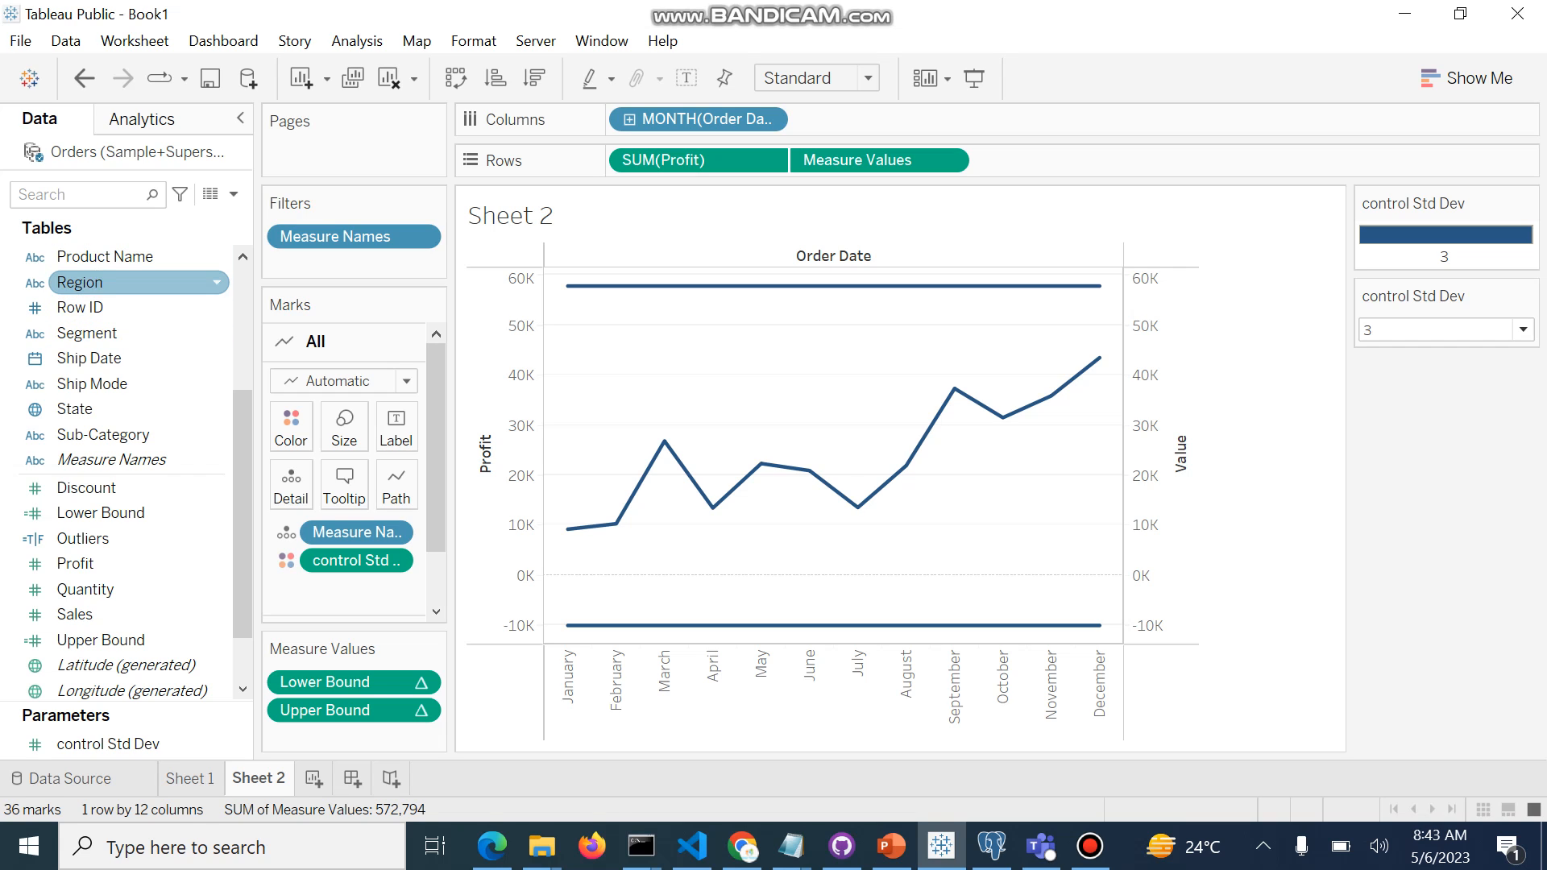
left_click(105, 256)
left_click(80, 282, "ctrl")
left_click(81, 307, "ctrl")
left_click(87, 333, "ctrl")
left_click(81, 307, "ctrl")
left_click(93, 384, "ctrl")
left_click(75, 409, "ctrl")
left_click(103, 435, "ctrl")
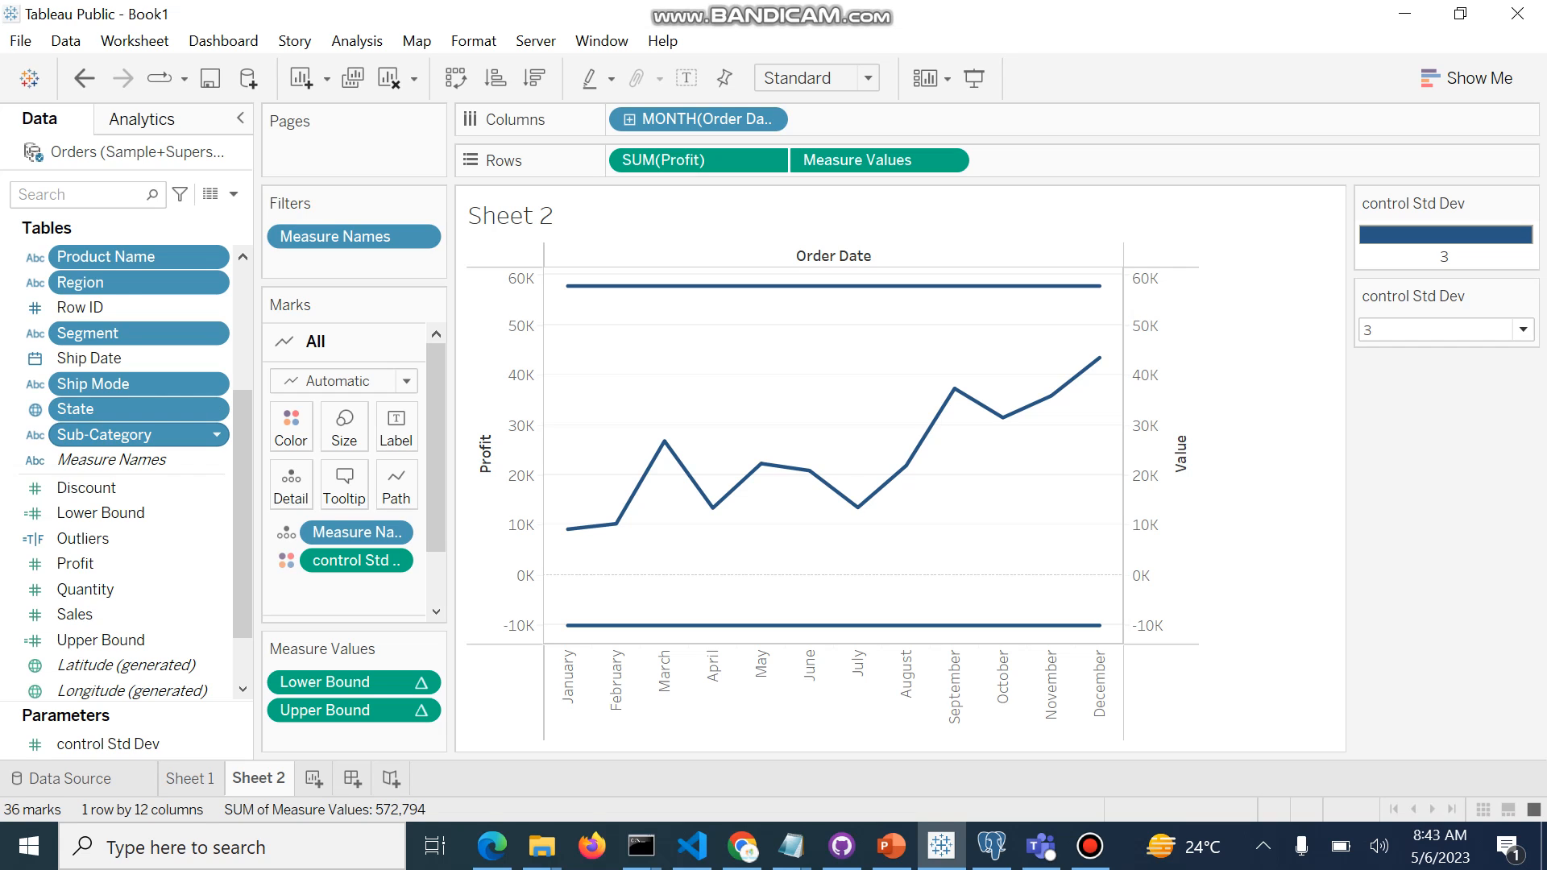
left_click(103, 434)
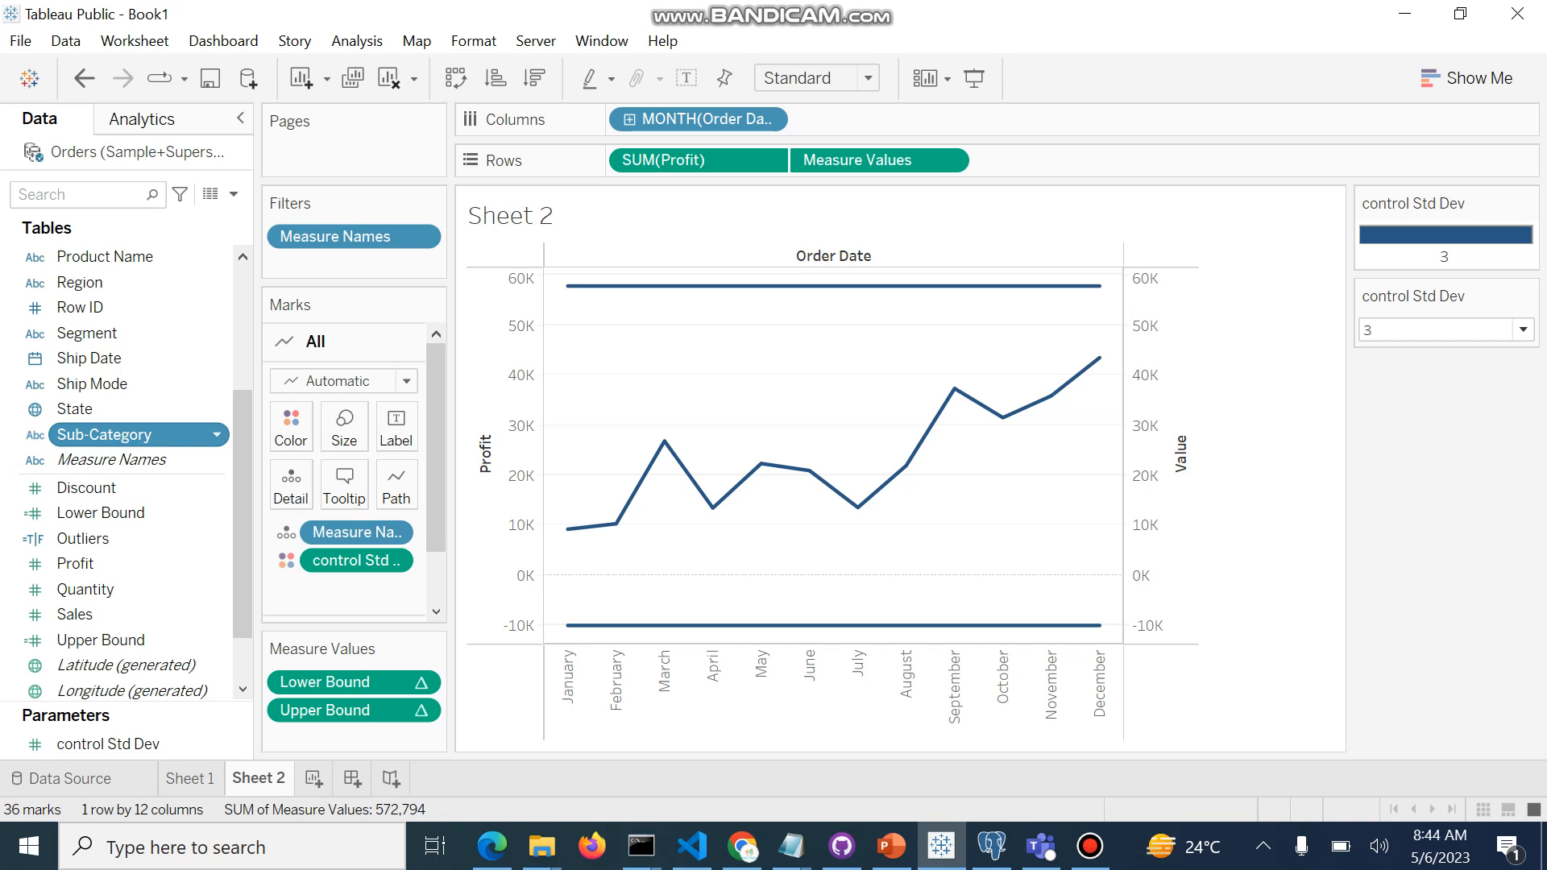
left_click(103, 434)
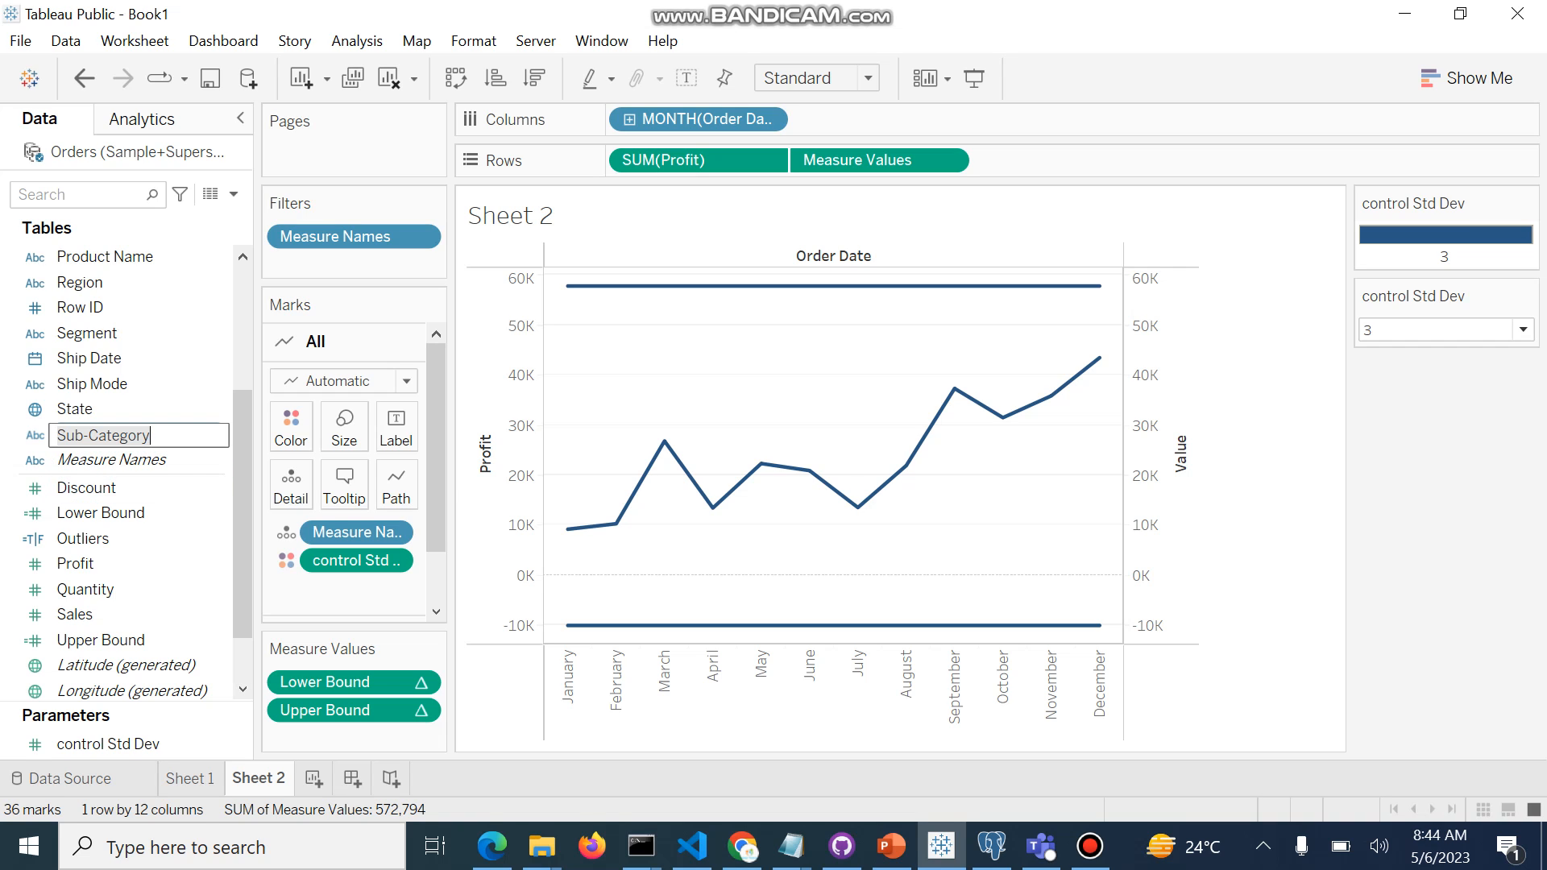